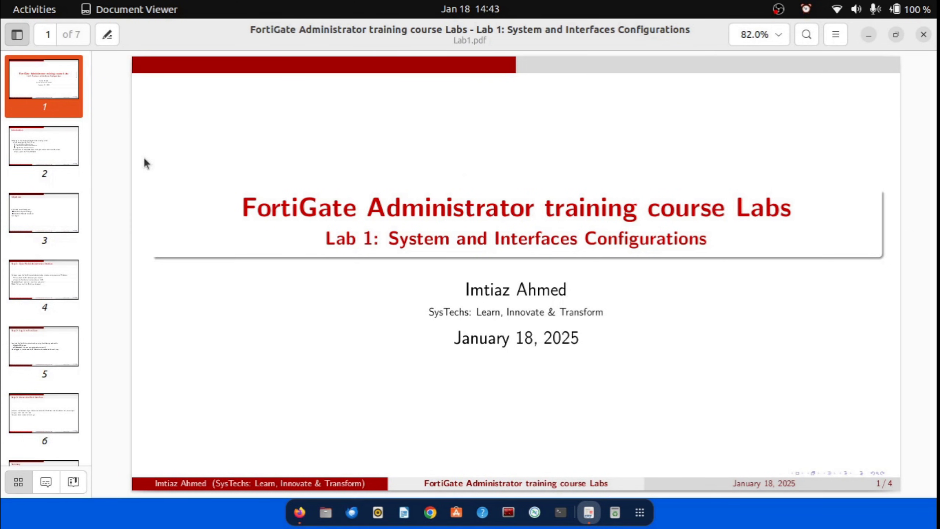
# On the Introduction page, highlight the KVM setup, FortiGate VM creation and evaluation license lines.
pyautogui.click(45, 160)
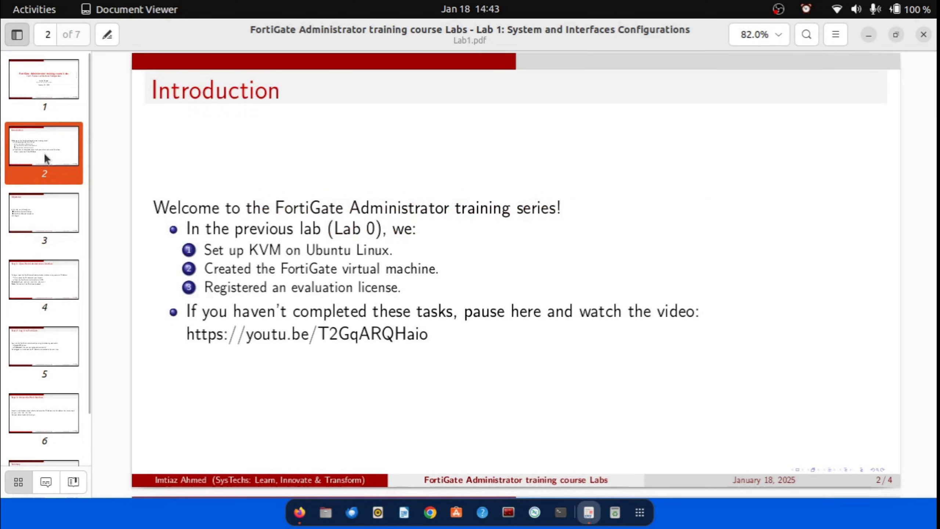
pyautogui.moveTo(204, 251); pyautogui.dragTo(392, 250)
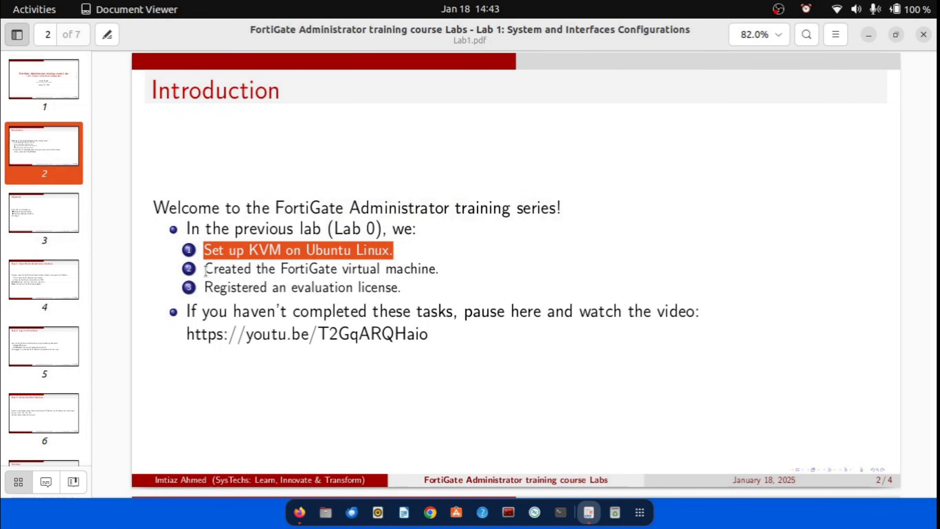
pyautogui.moveTo(203, 268); pyautogui.dragTo(440, 274)
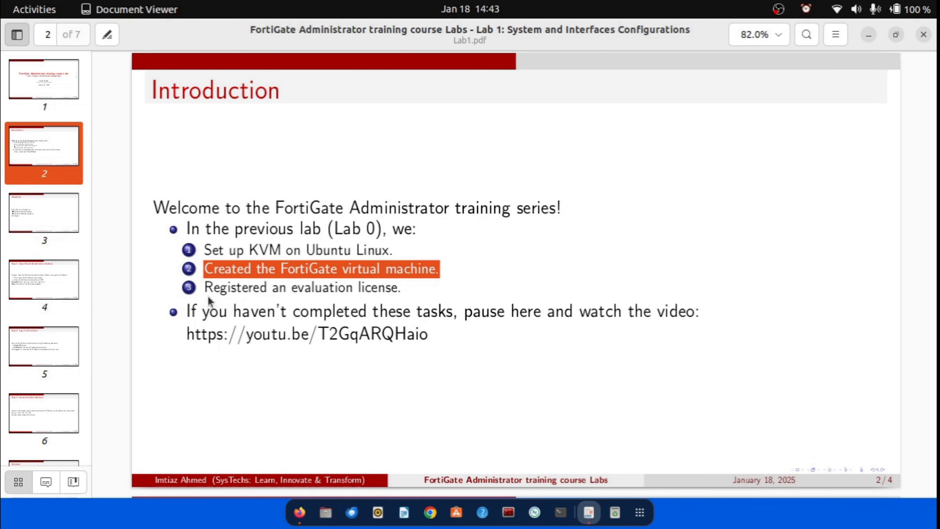
pyautogui.moveTo(205, 288); pyautogui.dragTo(400, 287)
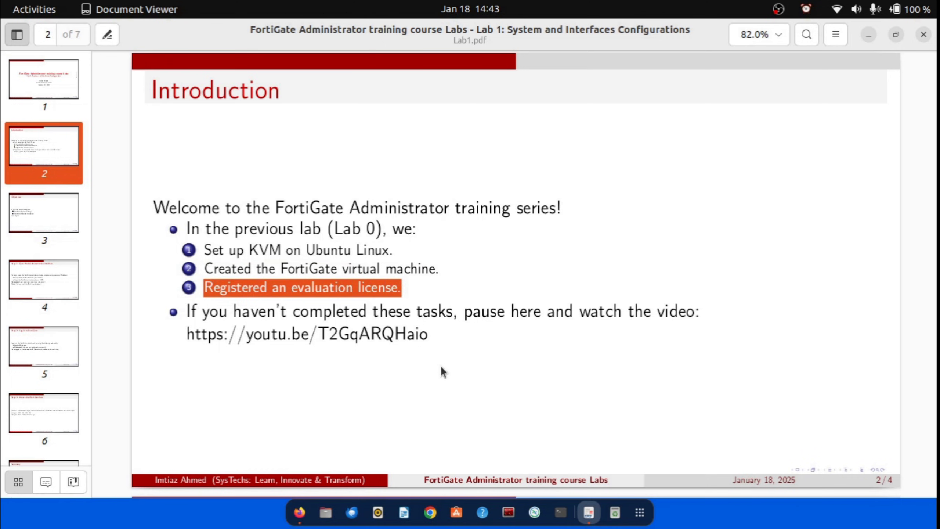
# Highlight the 'completed these tasks' and pause-to-watch-video lines, then go to the Objectives page.
pyautogui.click(452, 383)
pyautogui.moveTo(293, 311); pyautogui.dragTo(457, 319)
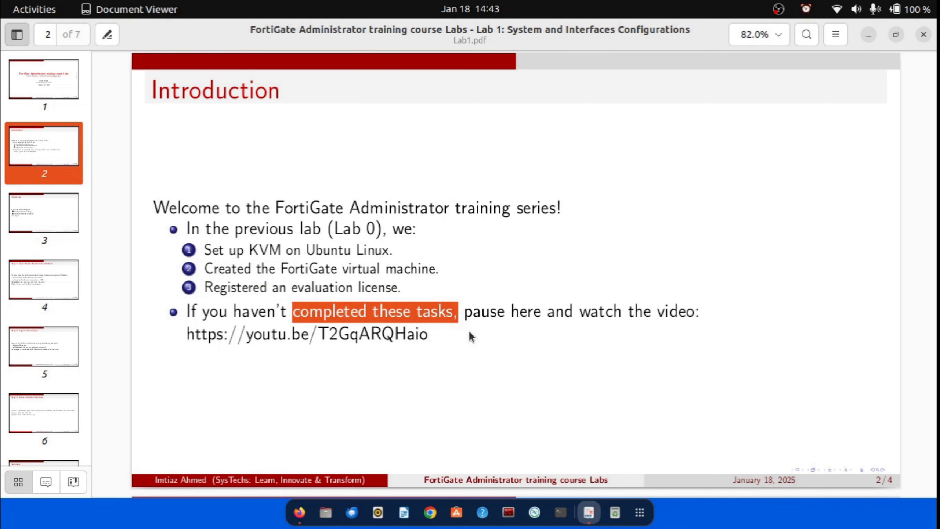
pyautogui.click(469, 329)
pyautogui.moveTo(466, 315); pyautogui.dragTo(700, 339)
pyautogui.click(621, 389)
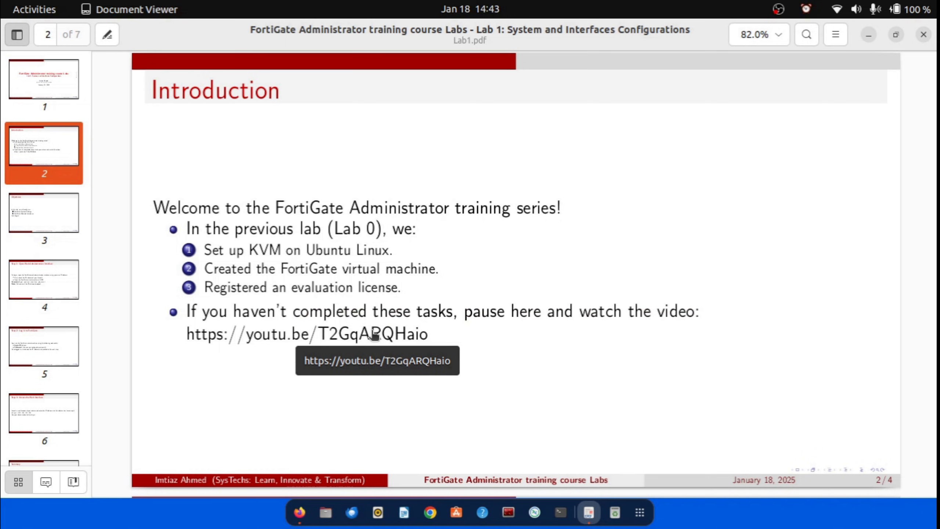
pyautogui.click(61, 197)
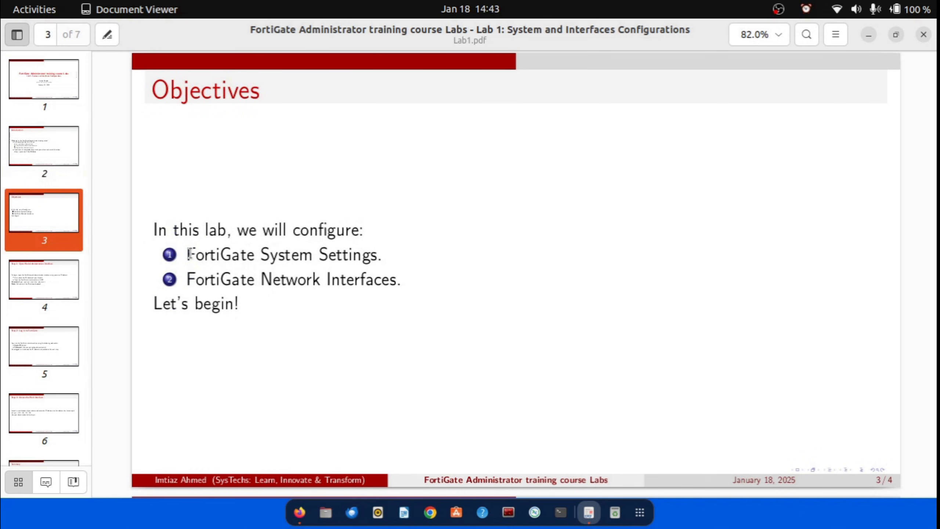
# Highlight both objectives, then the Step 1 page's opening instruction and firewall-IP bullet.
pyautogui.moveTo(189, 255); pyautogui.dragTo(378, 261)
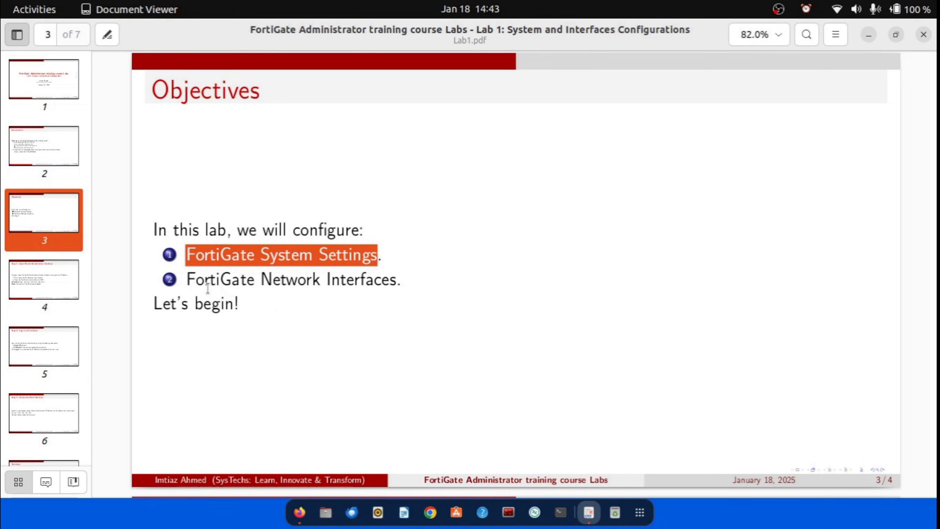
pyautogui.moveTo(193, 280); pyautogui.dragTo(405, 283)
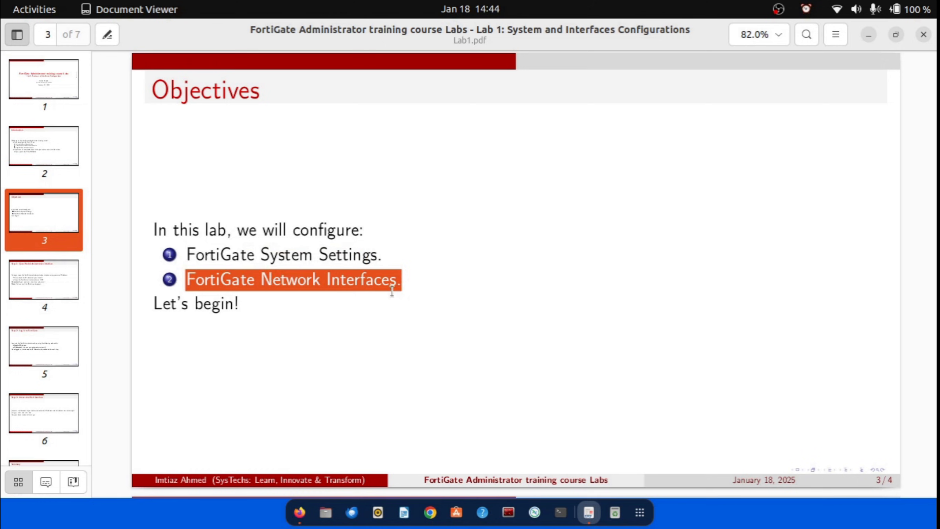
pyautogui.click(59, 287)
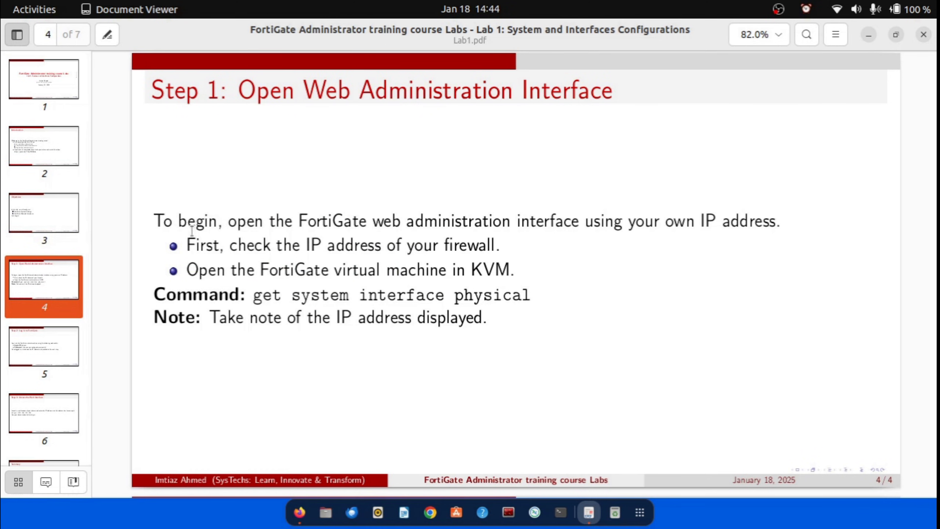
pyautogui.moveTo(154, 221); pyautogui.dragTo(781, 223)
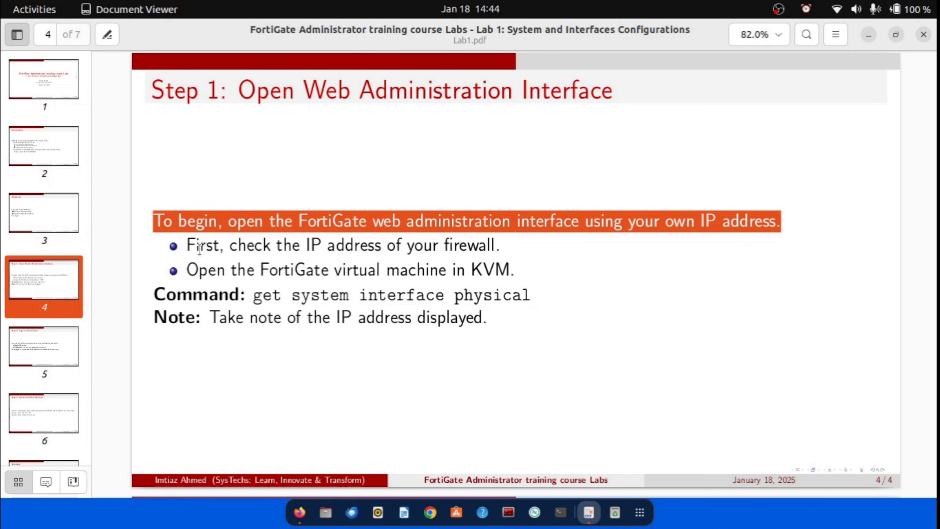
pyautogui.moveTo(186, 246); pyautogui.dragTo(513, 248)
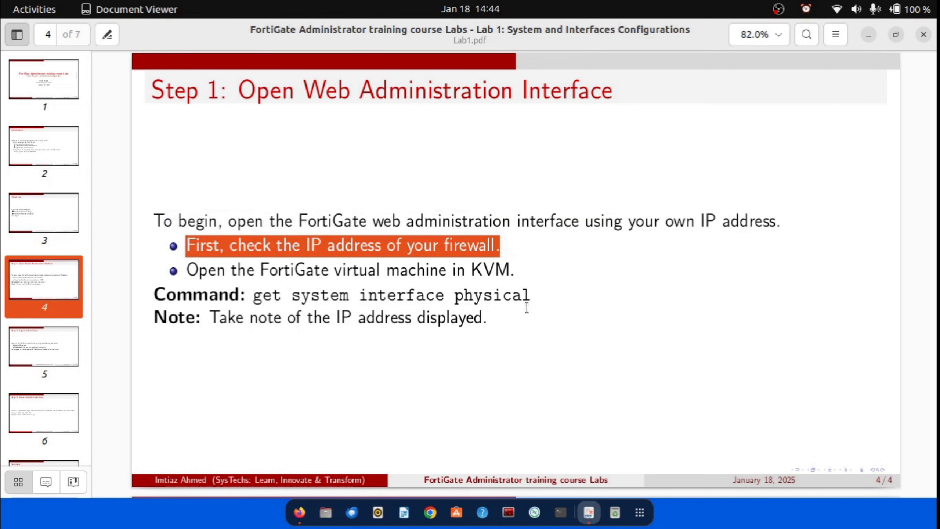
pyautogui.click(552, 405)
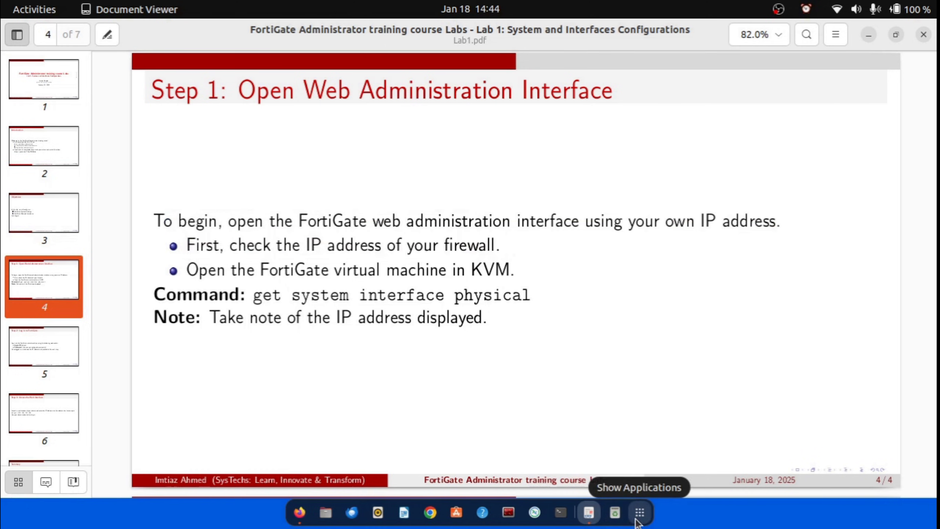
pyautogui.click(640, 513)
# Launch Virtual Machine Manager via the 'vil' search and open FortiGatevm's console full-screen.
pyautogui.click(437, 49)
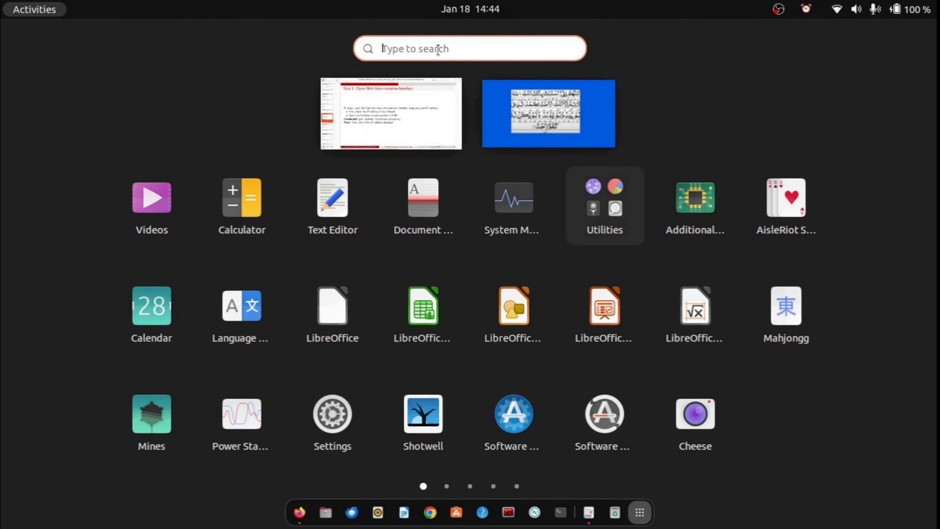
pyautogui.write('vil')
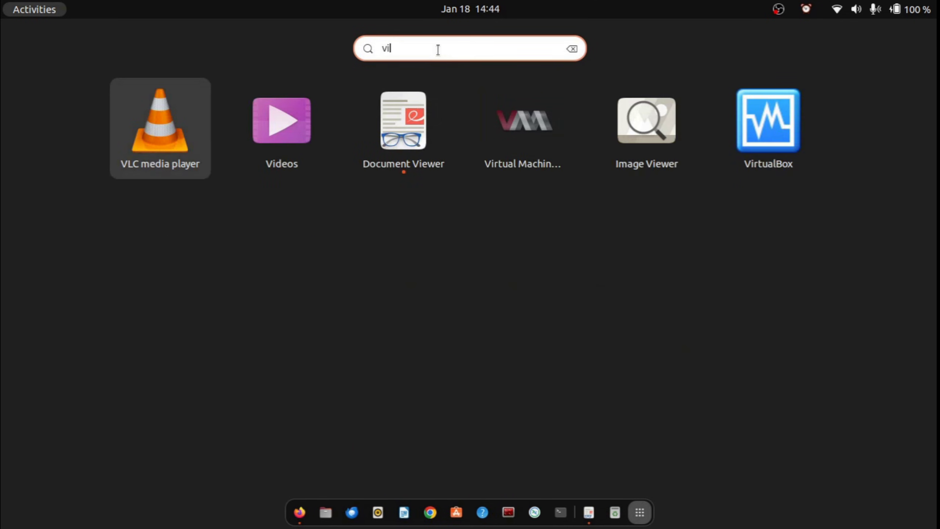
pyautogui.click(428, 103)
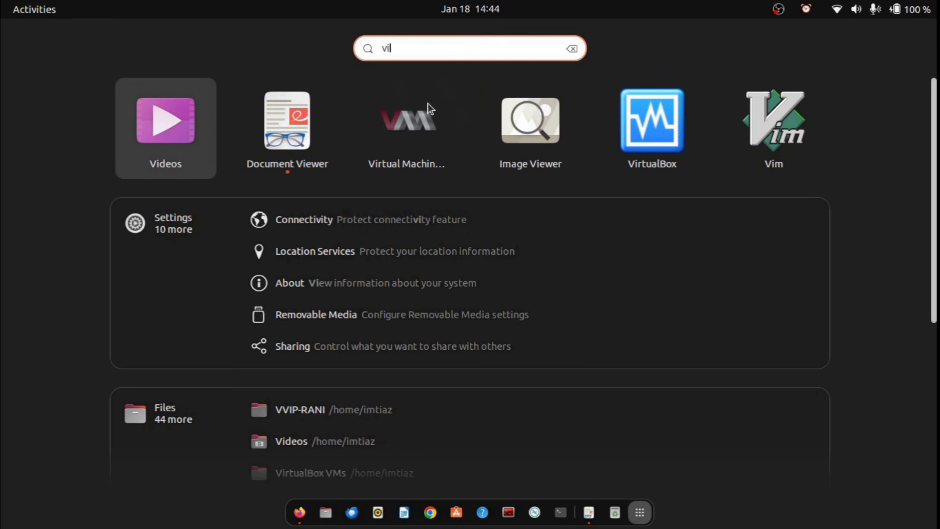
pyautogui.click(72, 163)
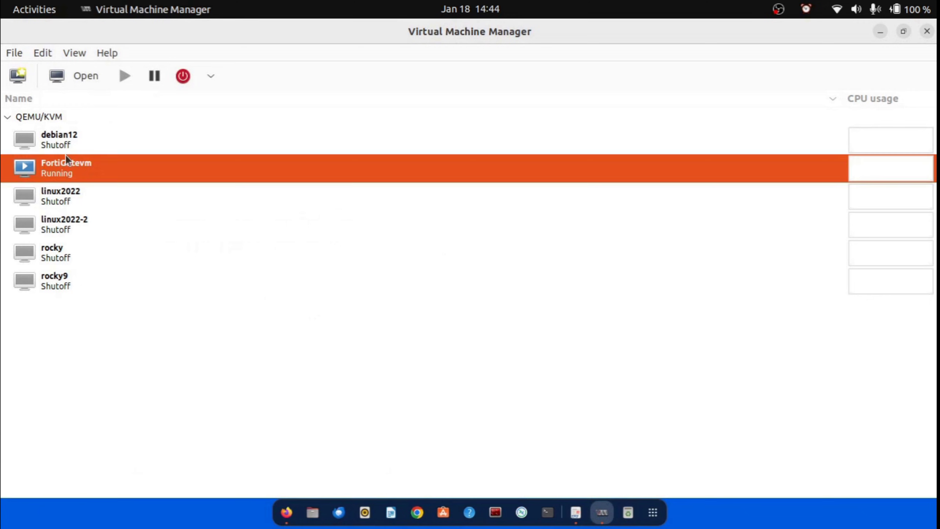
pyautogui.click(57, 77)
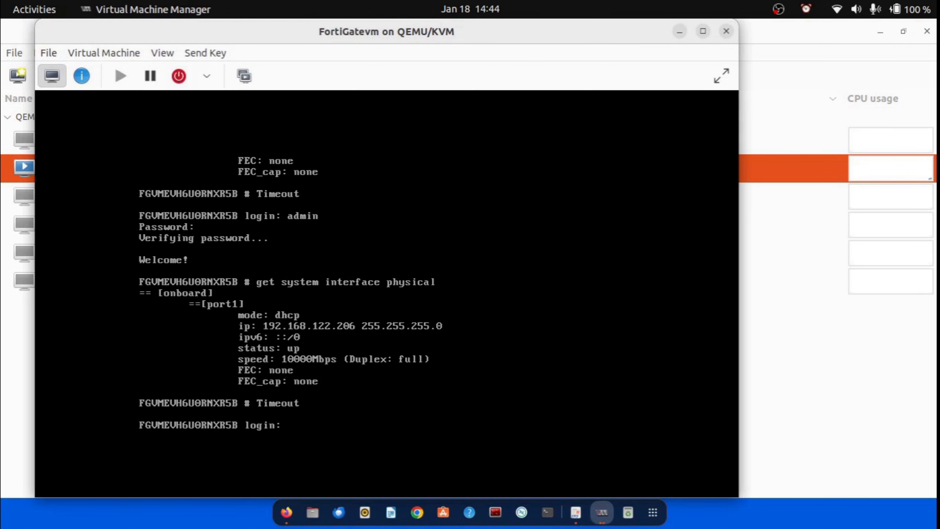
pyautogui.click(703, 33)
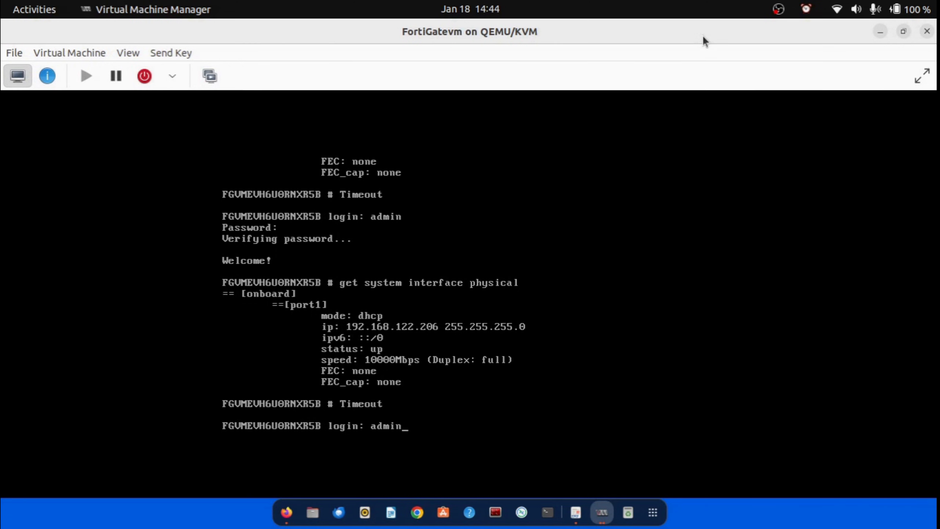
# Log in as admin, run 'get system interface physical' to read port1 192.168.122.206, then close the console.
pyautogui.write('admin')
pyautogui.press('Return')
pyautogui.press('Return')
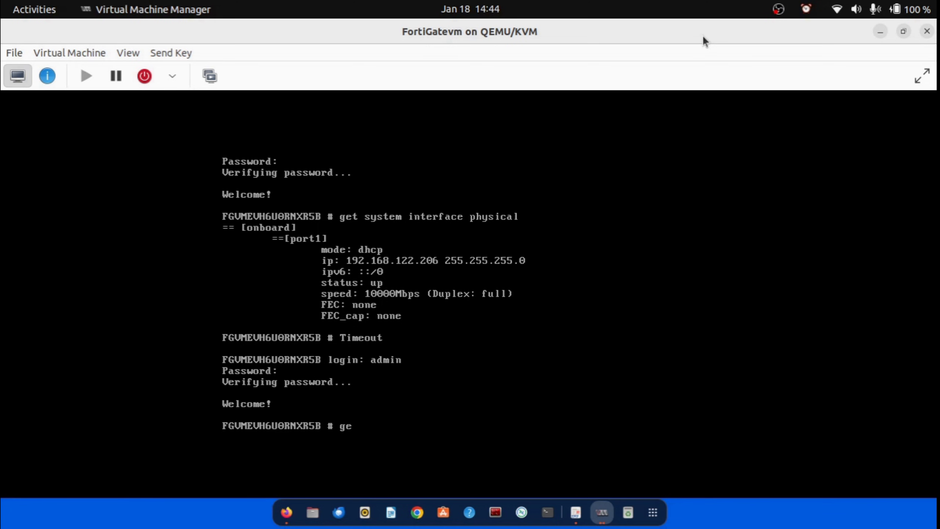
pyautogui.write('stem interface physical')
pyautogui.press('Return')
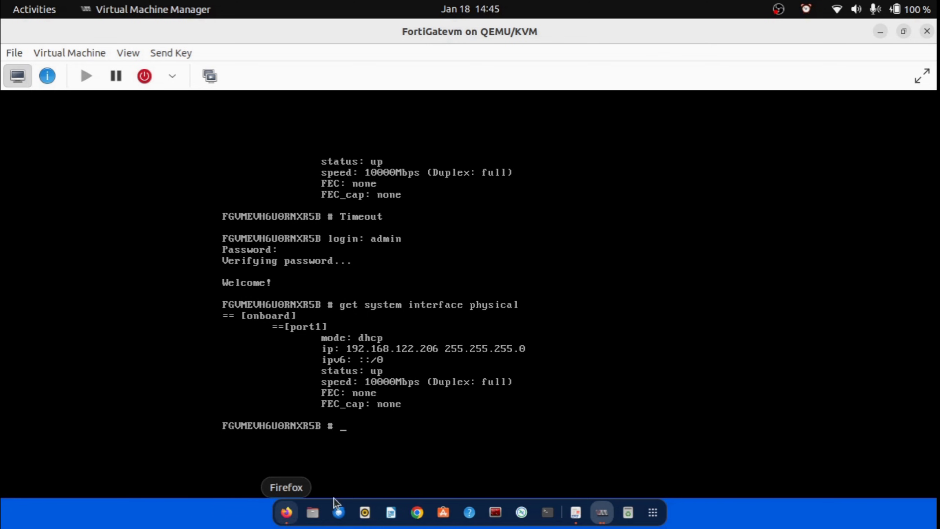
pyautogui.click(927, 31)
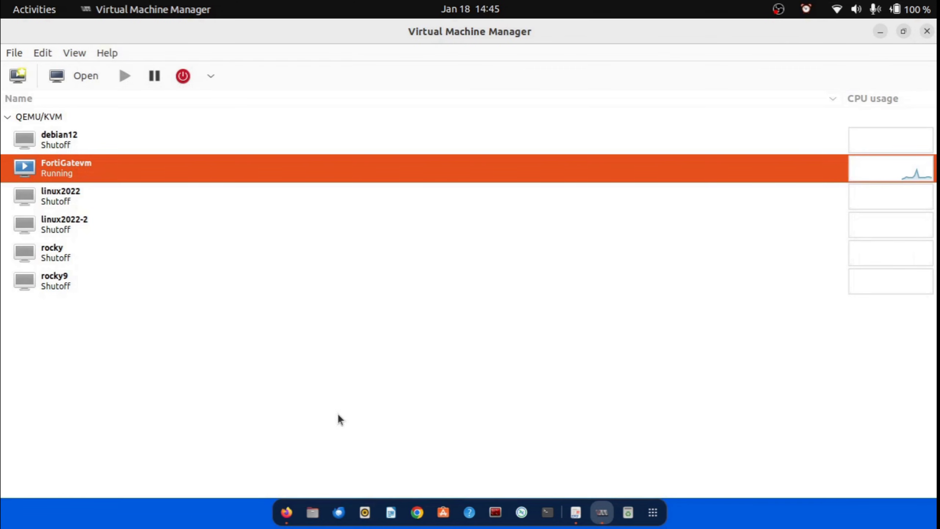
# Browse to 192.168.122.206 in Firefox, log in to the FortiGate, and choose Later on the setup prompt.
pyautogui.click(927, 31)
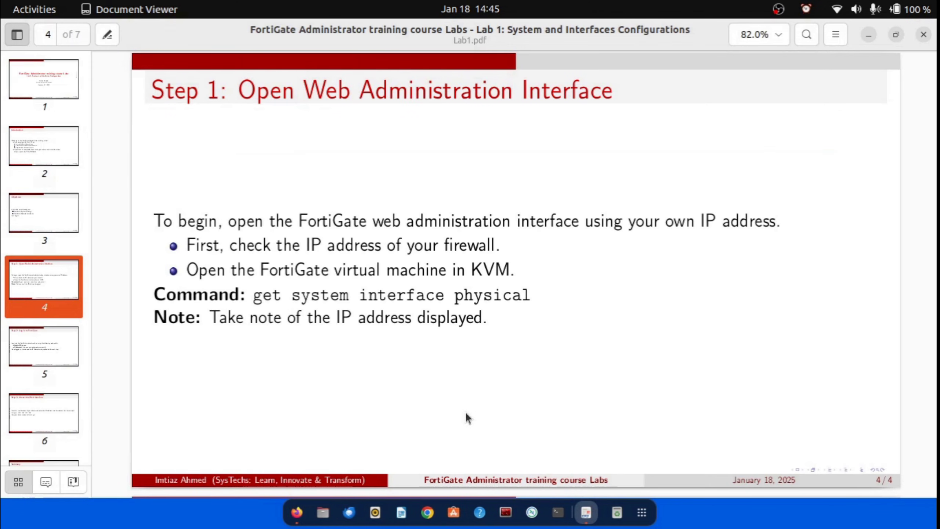
pyautogui.click(297, 512)
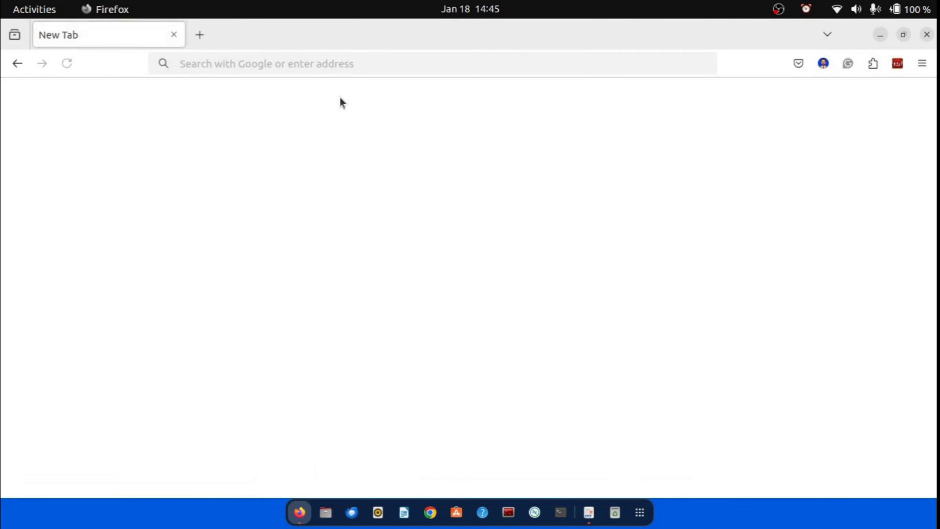
pyautogui.click(287, 61)
pyautogui.write('192.168')
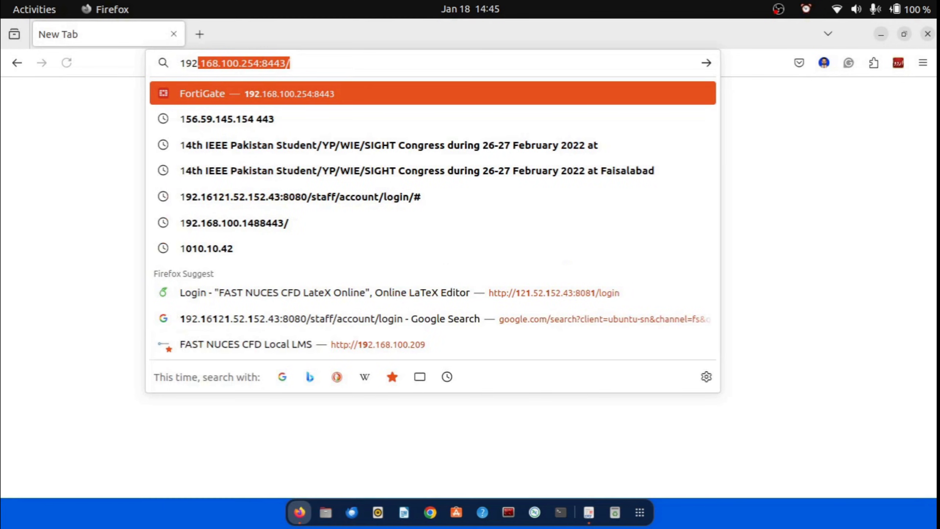
pyautogui.write('.122.206')
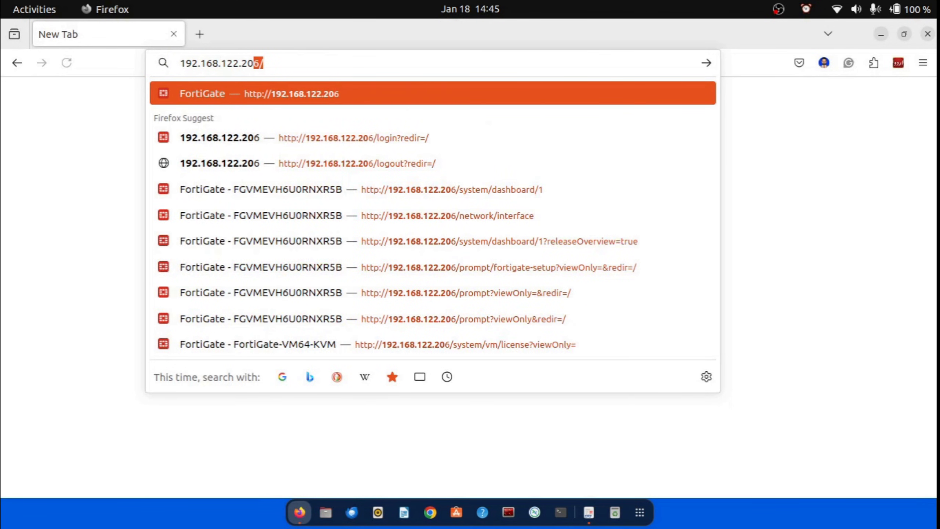
pyautogui.press('Return')
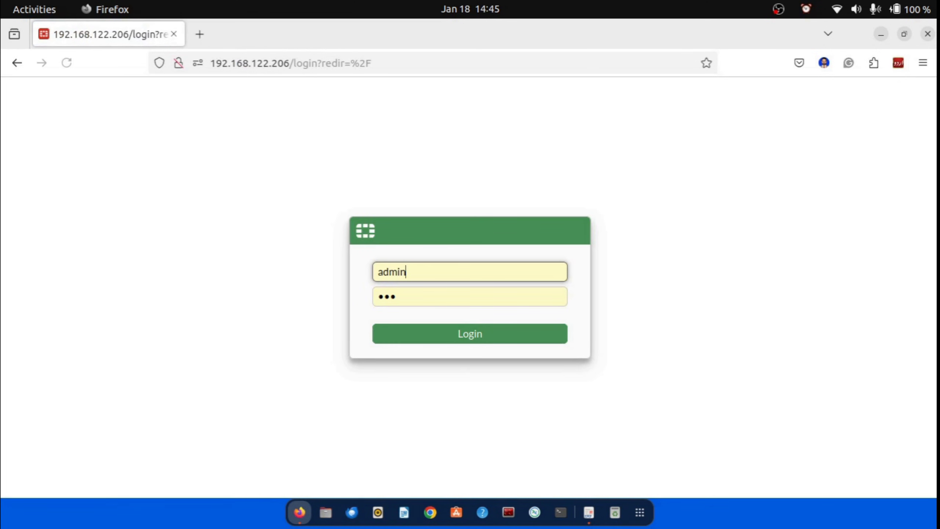
pyautogui.click(459, 333)
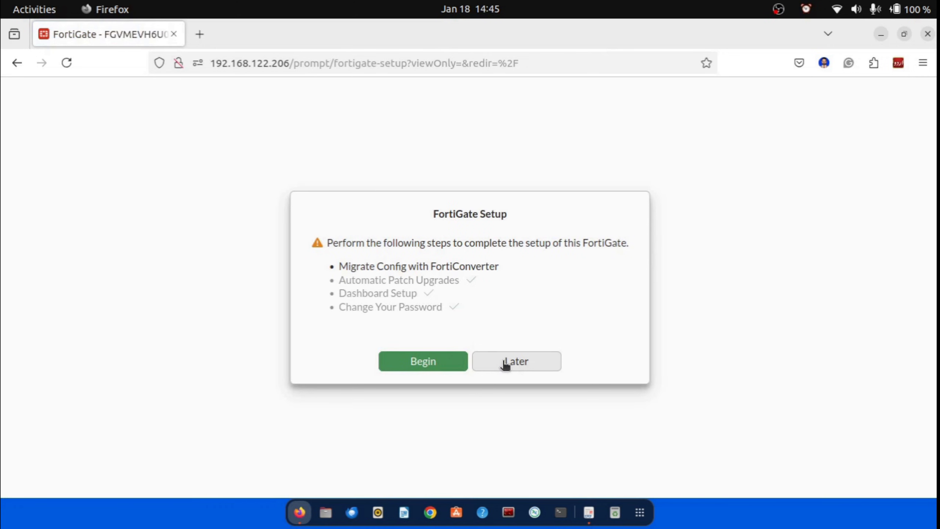
pyautogui.click(504, 361)
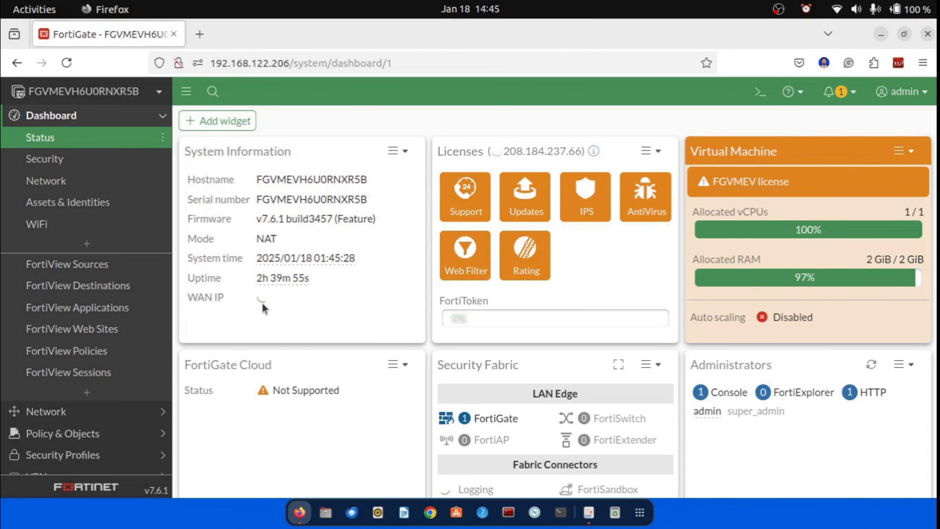
pyautogui.click(46, 181)
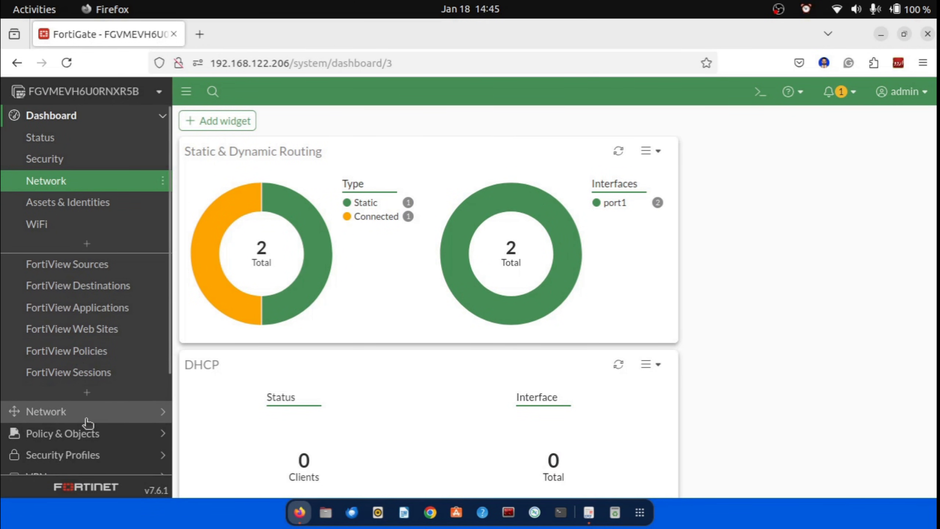
pyautogui.click(62, 413)
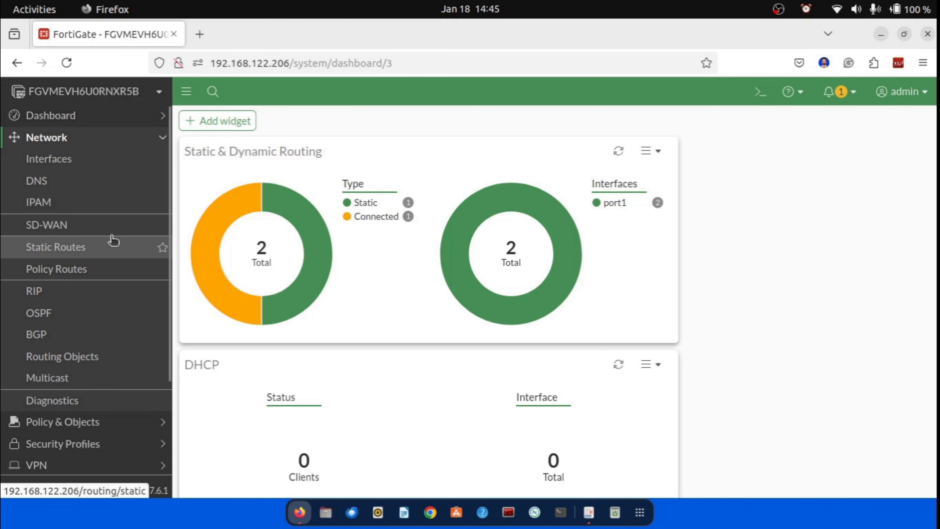
pyautogui.click(52, 169)
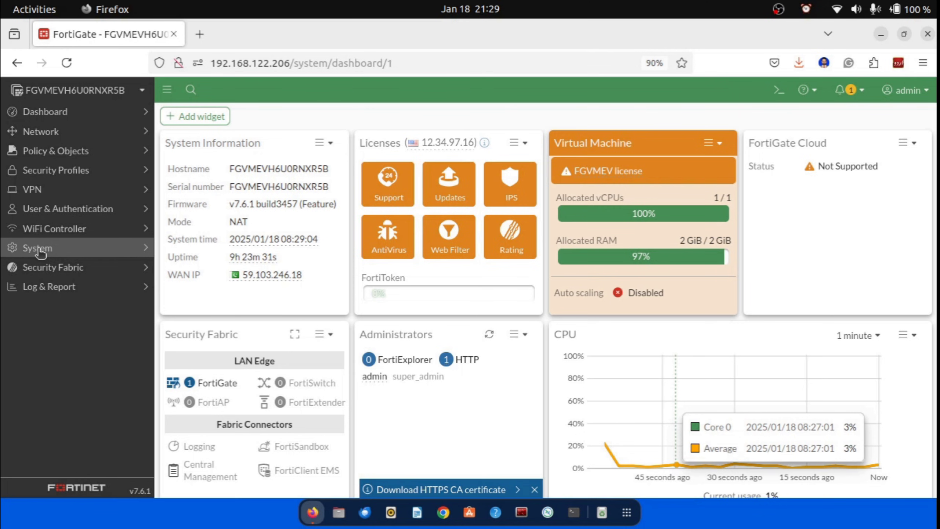
# Open System > Settings and change the host name to NUCES-CFD-Firewall.
pyautogui.click(144, 252)
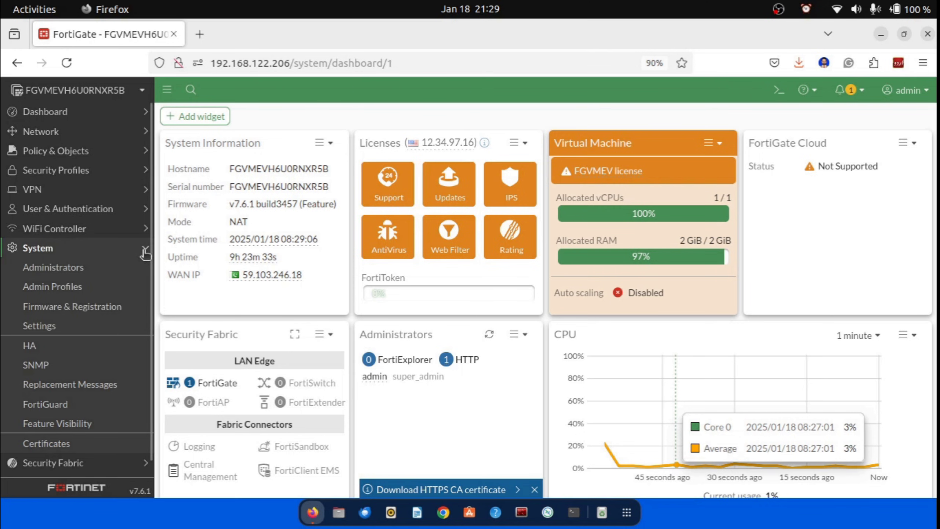
pyautogui.click(67, 326)
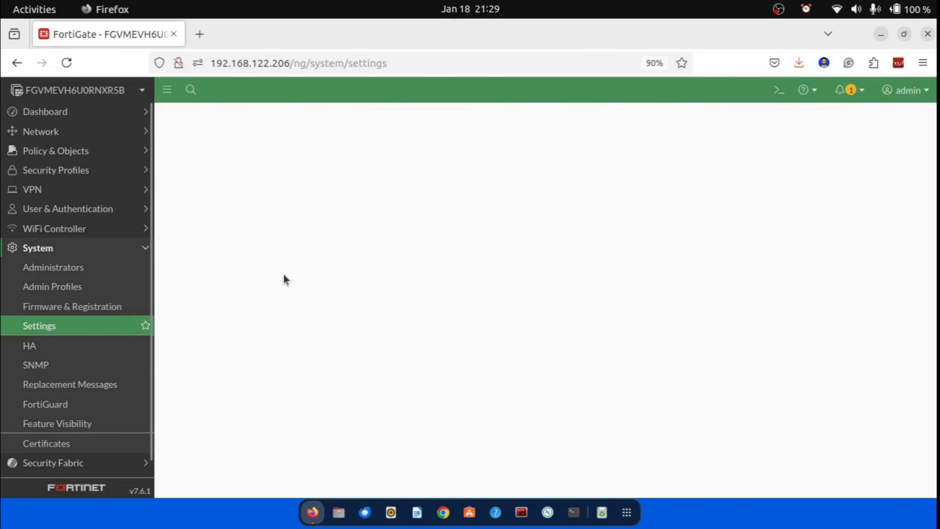
pyautogui.moveTo(330, 166); pyautogui.dragTo(225, 167)
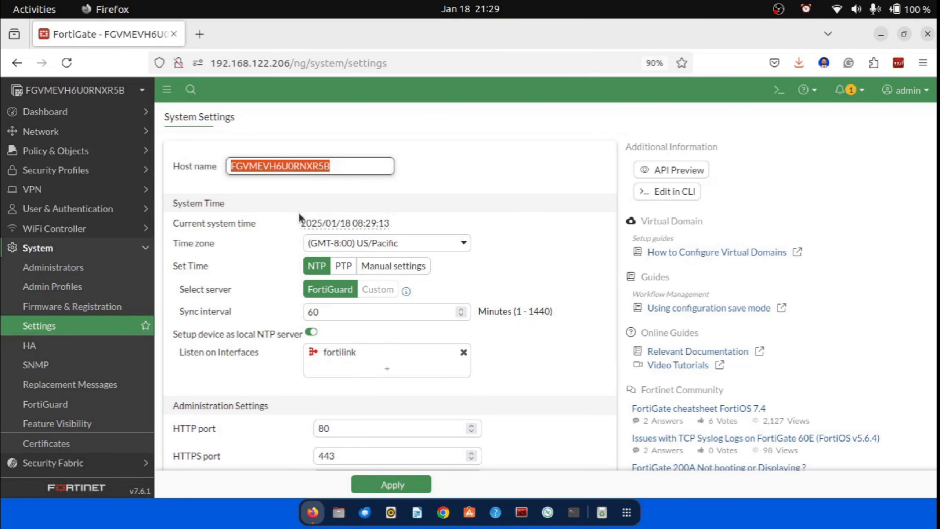
pyautogui.write('NUCES-')
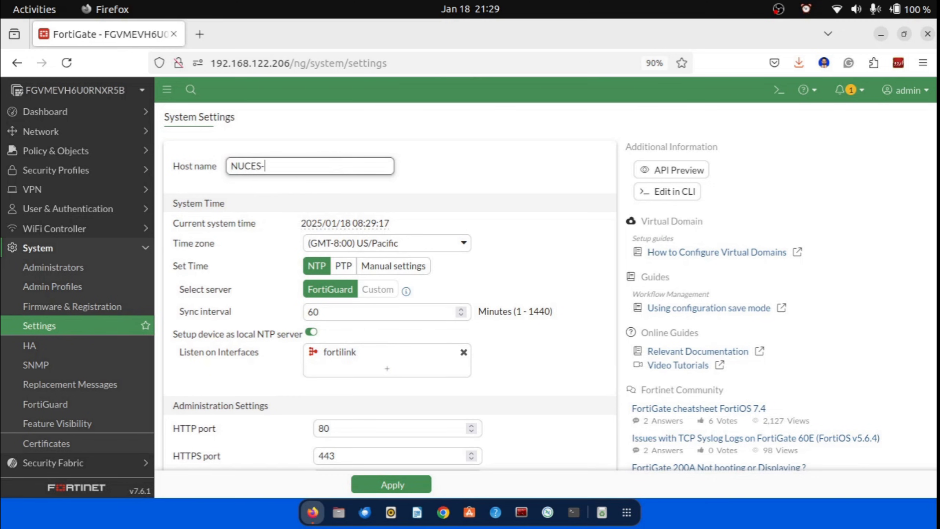
pyautogui.write('CFD-Firewall')
# Keep the US/Pacific time zone and set the sync interval to 60 minutes.
pyautogui.click(461, 246)
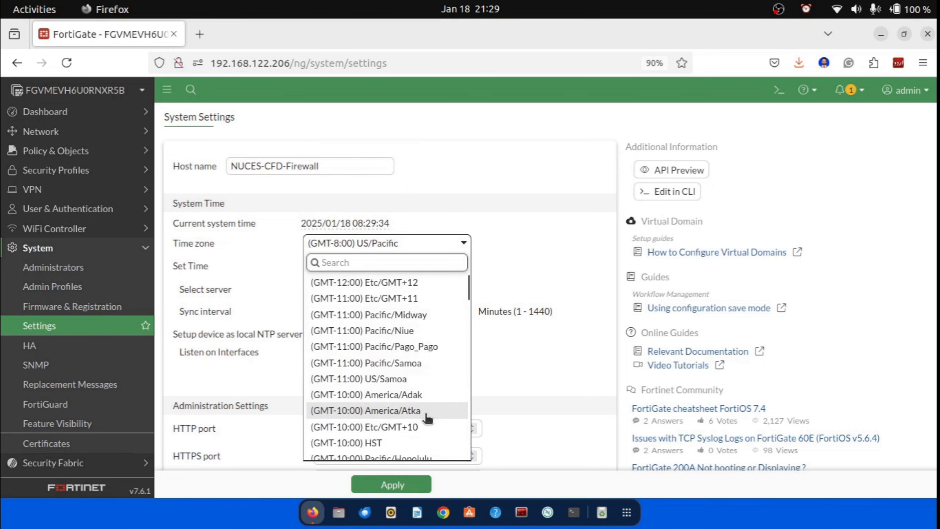
pyautogui.click(508, 252)
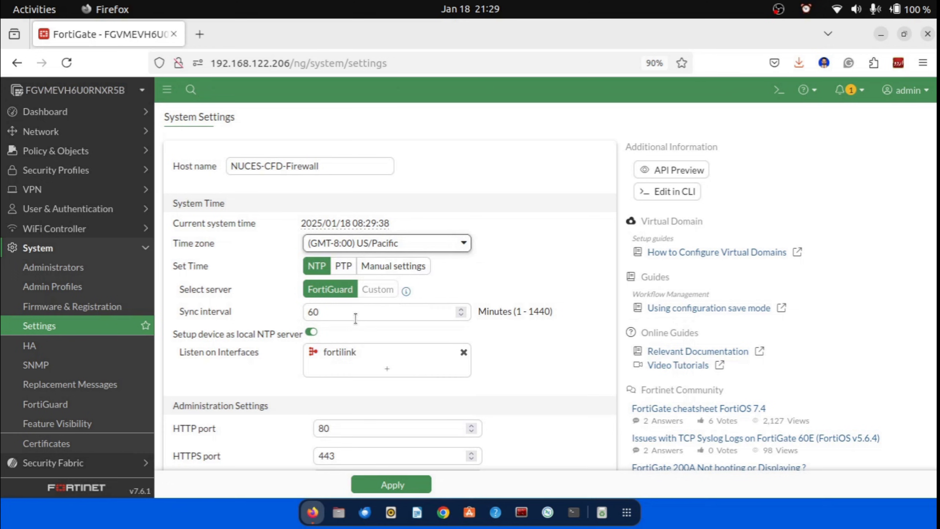
pyautogui.click(313, 312)
pyautogui.doubleClick(314, 312)
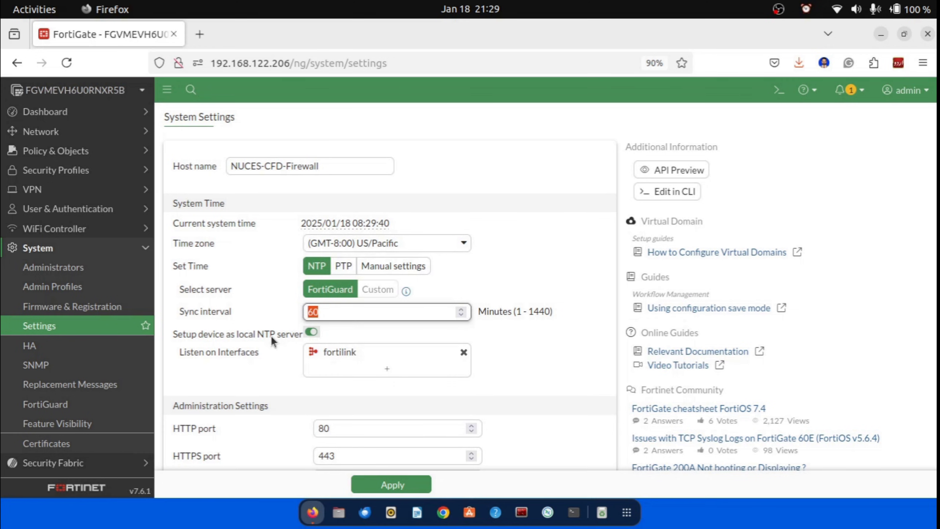
pyautogui.write('60')
# Keep the local NTP server enabled and add port1 next to fortilink as a listening interface.
pyautogui.click(312, 333)
pyautogui.click(312, 333)
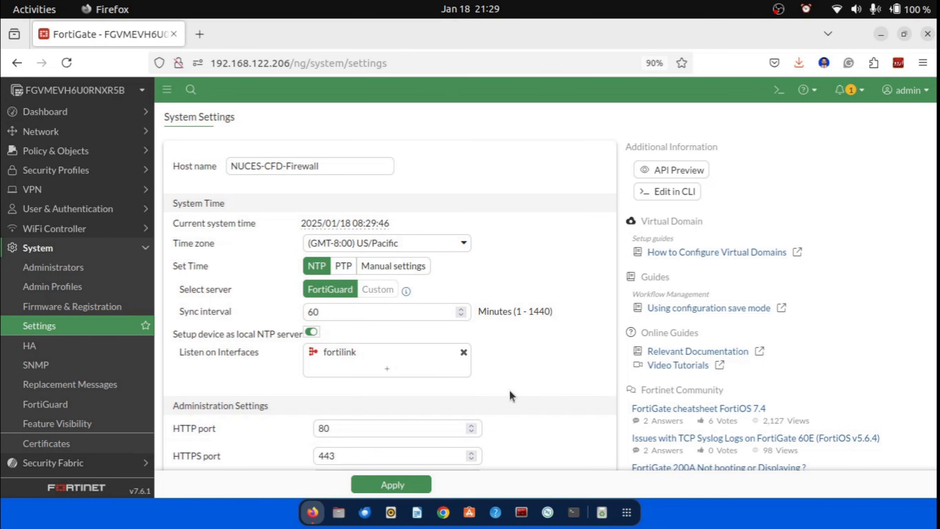
pyautogui.scroll(-2, 514, 393)
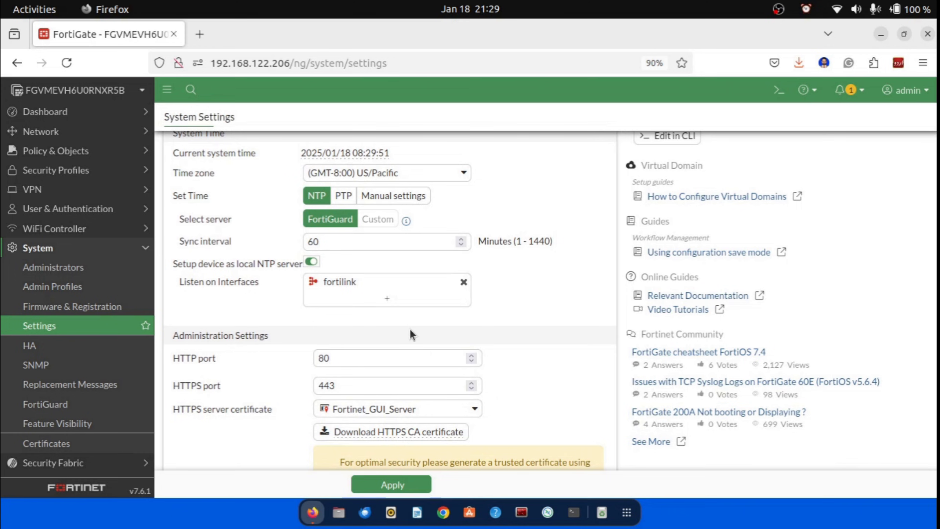
pyautogui.click(387, 299)
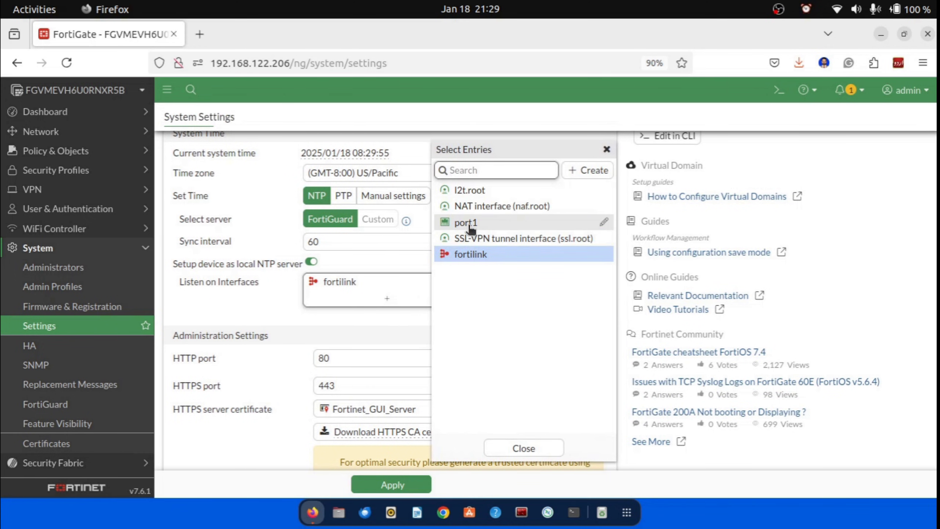
pyautogui.click(467, 223)
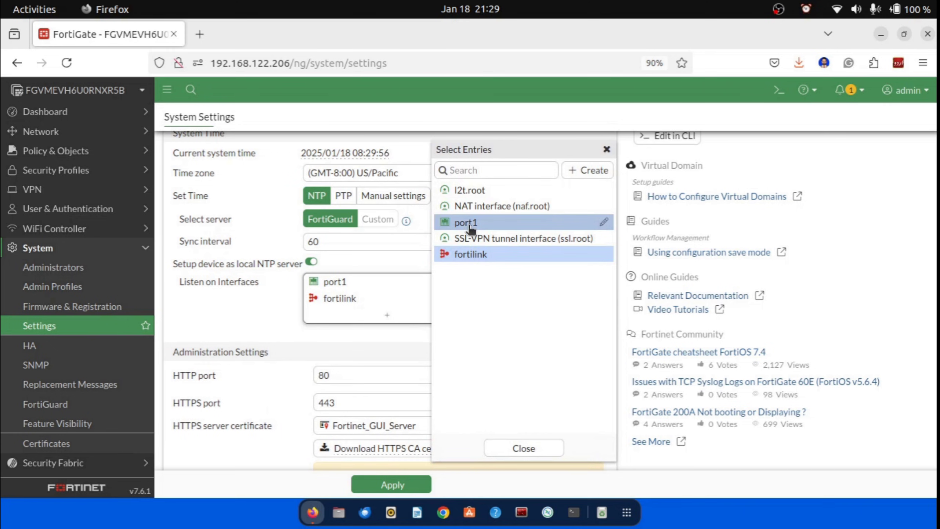
pyautogui.click(523, 448)
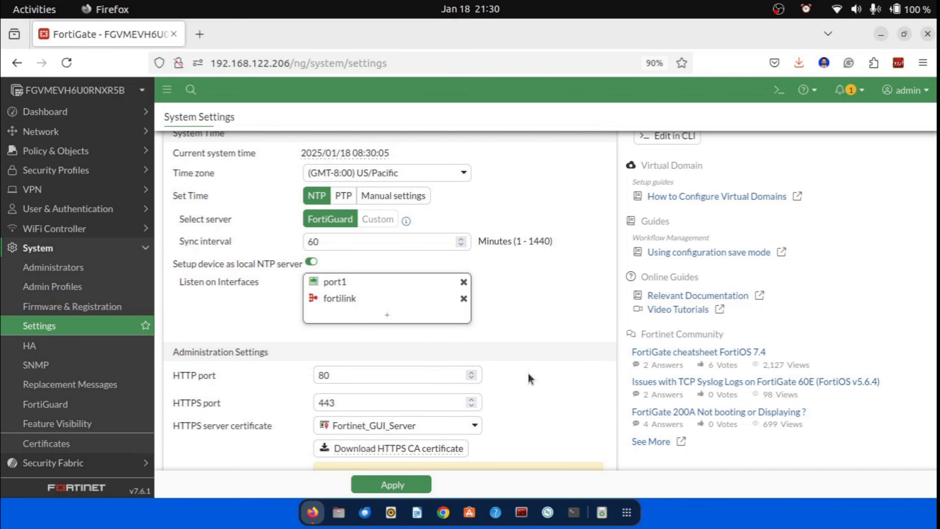
# Remove port1 from the NTP listening interfaces, leaving only fortilink.
pyautogui.scroll(-4, 527, 372)
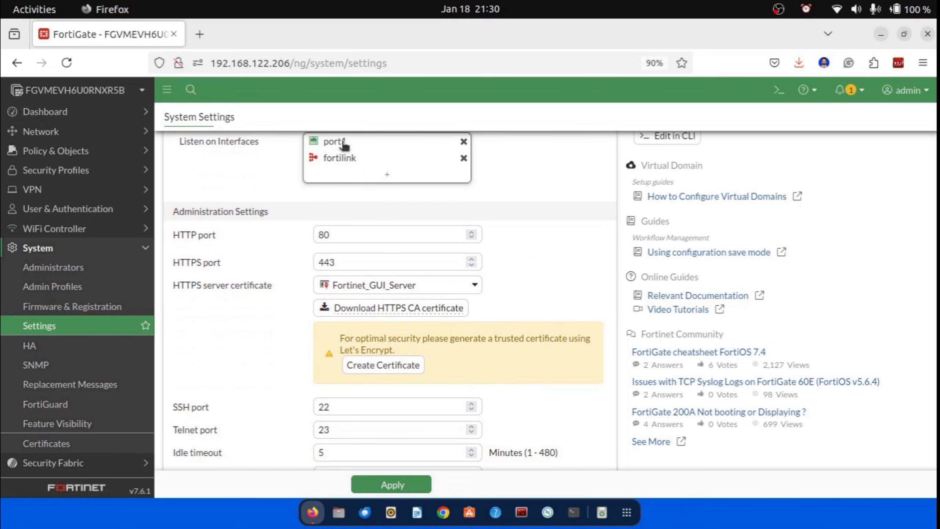
pyautogui.moveTo(410, 143)
pyautogui.click(463, 141)
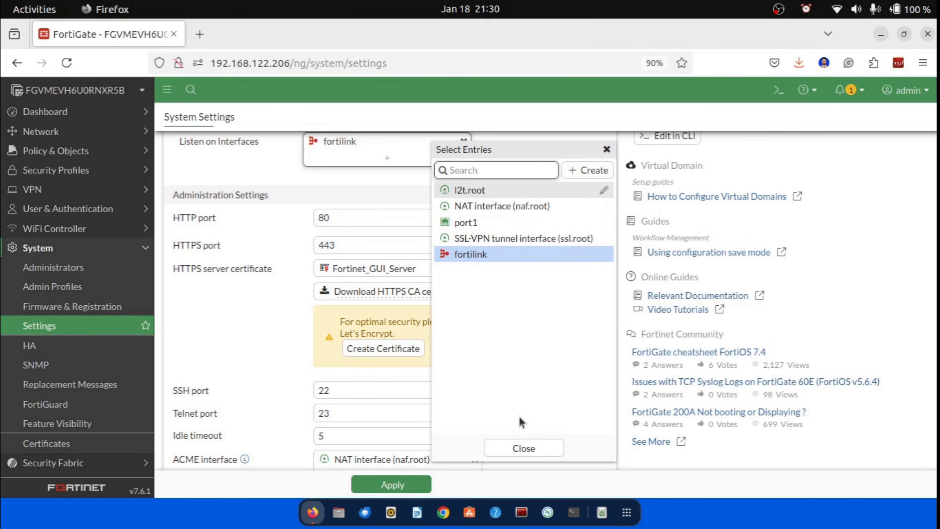
pyautogui.click(524, 449)
# Check the HTTP 80 and HTTPS 443 ports and keep Fortinet_GUI_Server as the HTTPS certificate.
pyautogui.moveTo(356, 220); pyautogui.dragTo(316, 219)
pyautogui.click(331, 245)
pyautogui.doubleClick(331, 245)
pyautogui.scroll(-1, 589, 277)
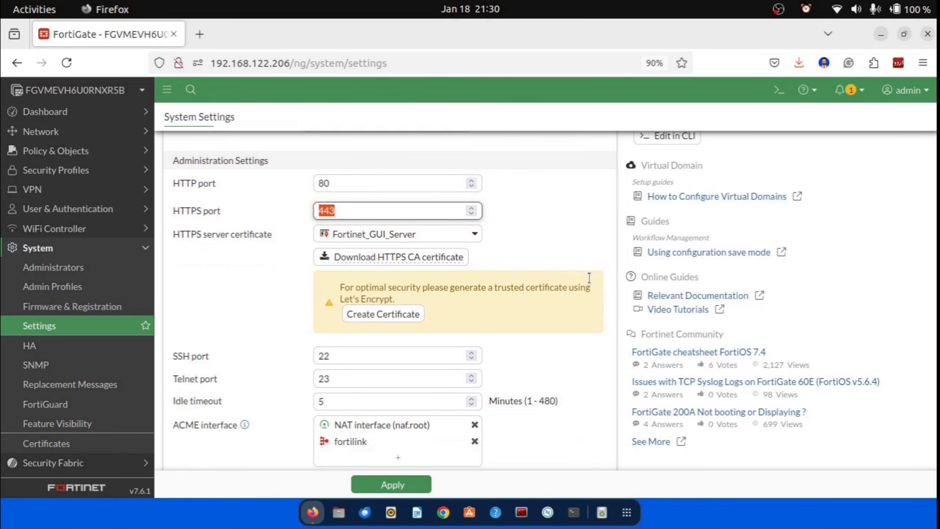
pyautogui.scroll(-1, 589, 277)
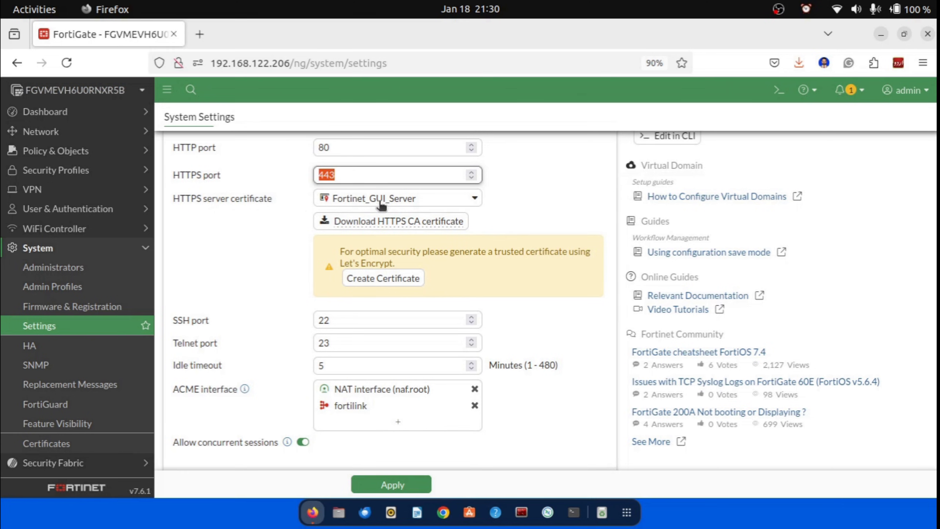
pyautogui.click(415, 199)
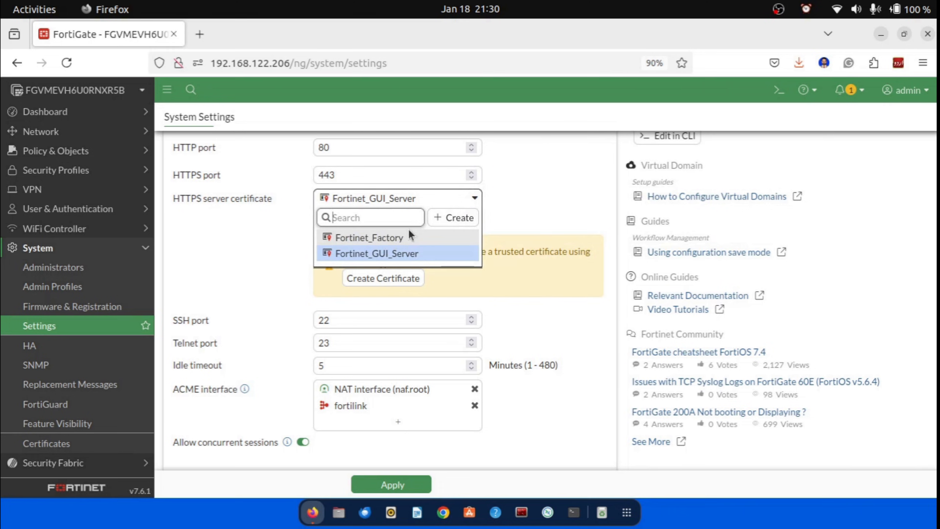
pyautogui.click(289, 237)
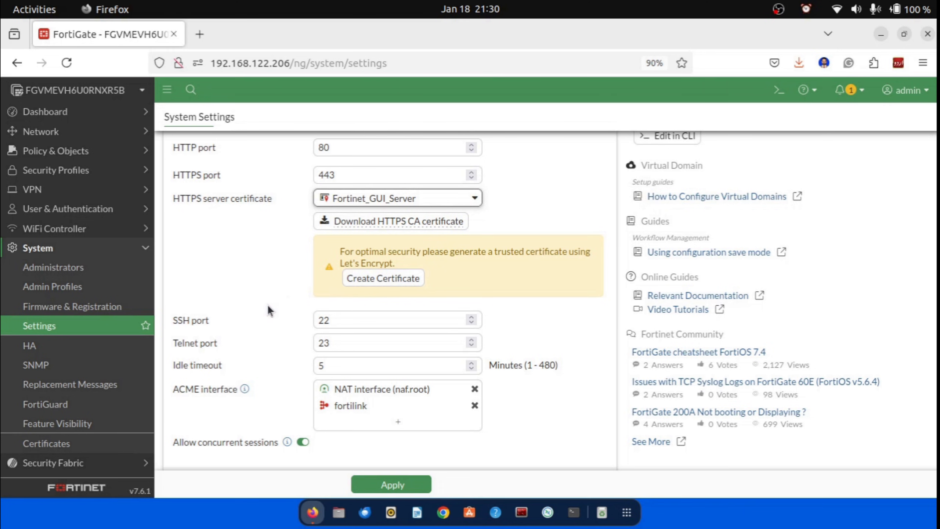
pyautogui.scroll(-3, 268, 306)
pyautogui.scroll(-2, 267, 305)
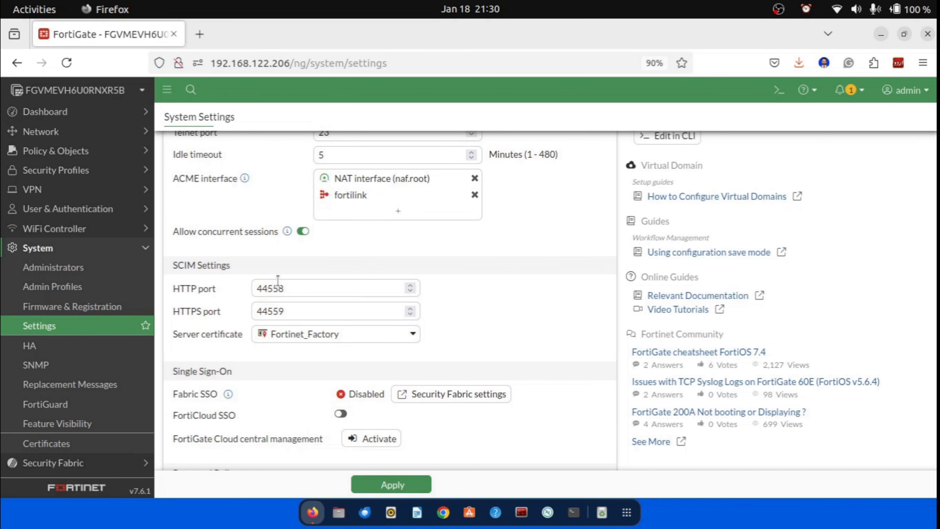
pyautogui.scroll(-2, 278, 280)
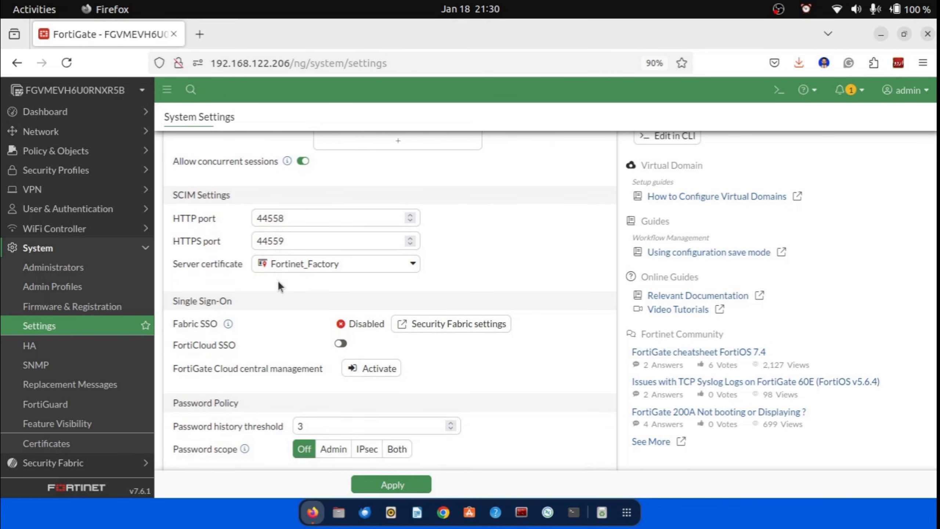
pyautogui.scroll(-2, 278, 280)
pyautogui.moveTo(173, 230); pyautogui.dragTo(234, 229)
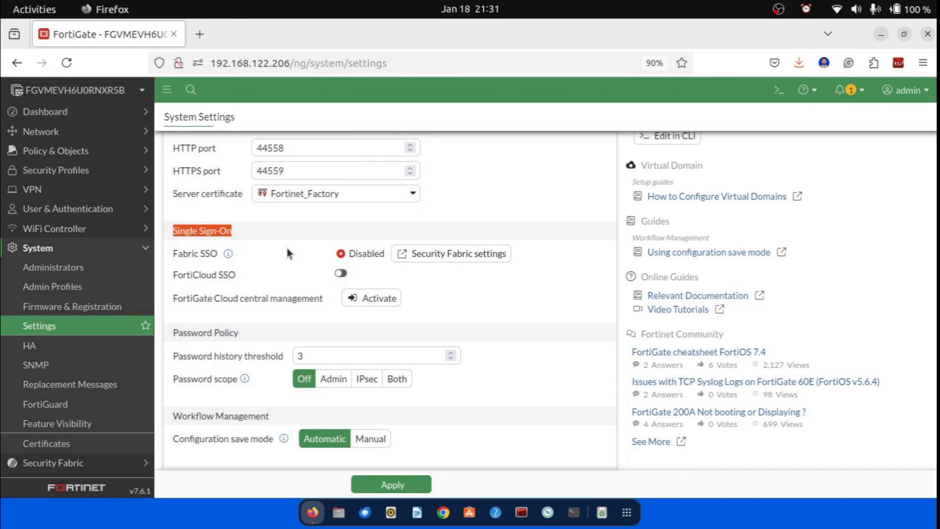
pyautogui.scroll(-2, 287, 252)
pyautogui.moveTo(253, 263); pyautogui.dragTo(174, 262)
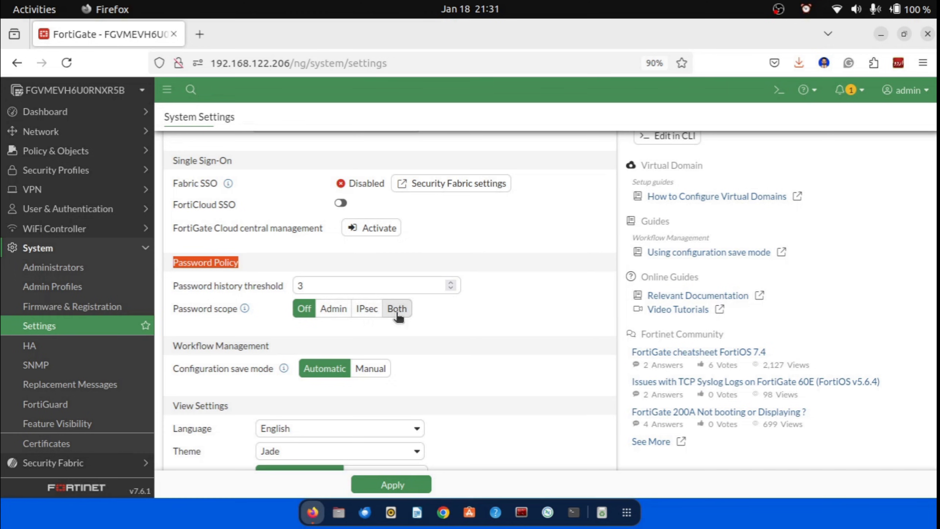
# Apply the password policy to Admin accounts and set minimum new characters to 2.
pyautogui.click(341, 312)
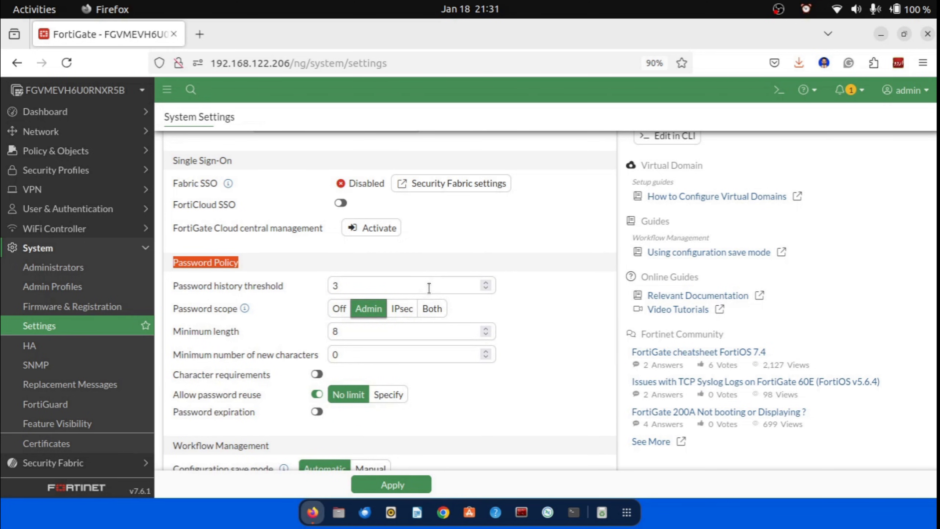
pyautogui.moveTo(402, 286); pyautogui.dragTo(326, 286)
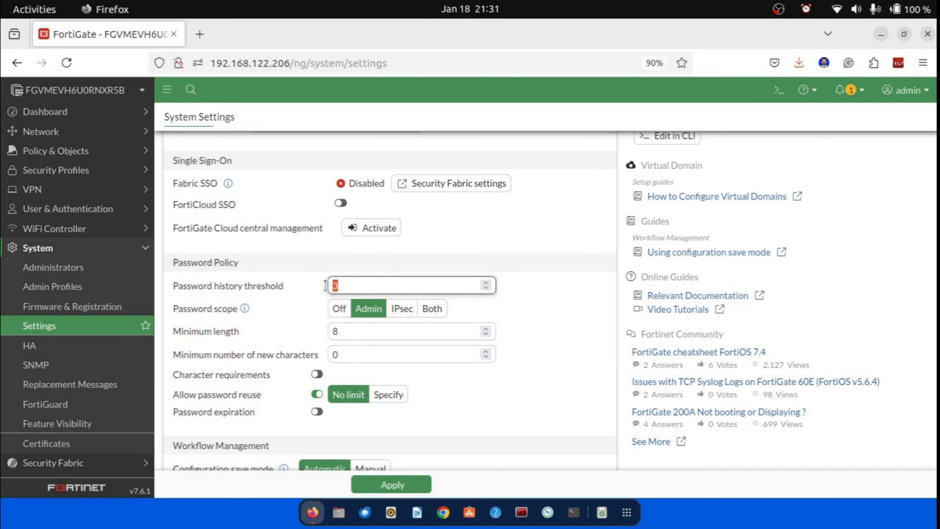
pyautogui.moveTo(355, 332); pyautogui.dragTo(329, 330)
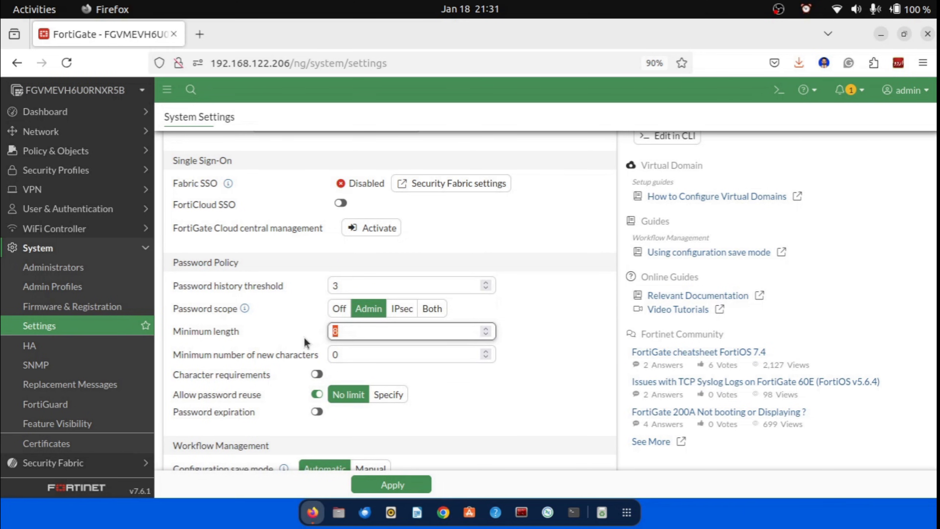
pyautogui.click(383, 352)
pyautogui.moveTo(382, 353); pyautogui.dragTo(327, 354)
pyautogui.write('2')
# Enable character requirements of 1 uppercase, lowercase, number and special character, and limit reuse to 1.
pyautogui.scroll(-2, 528, 397)
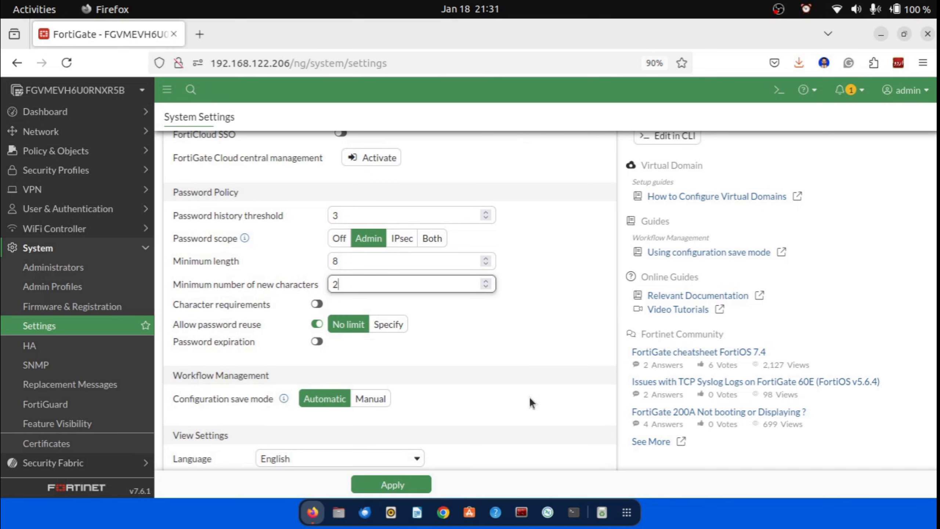
pyautogui.click(317, 305)
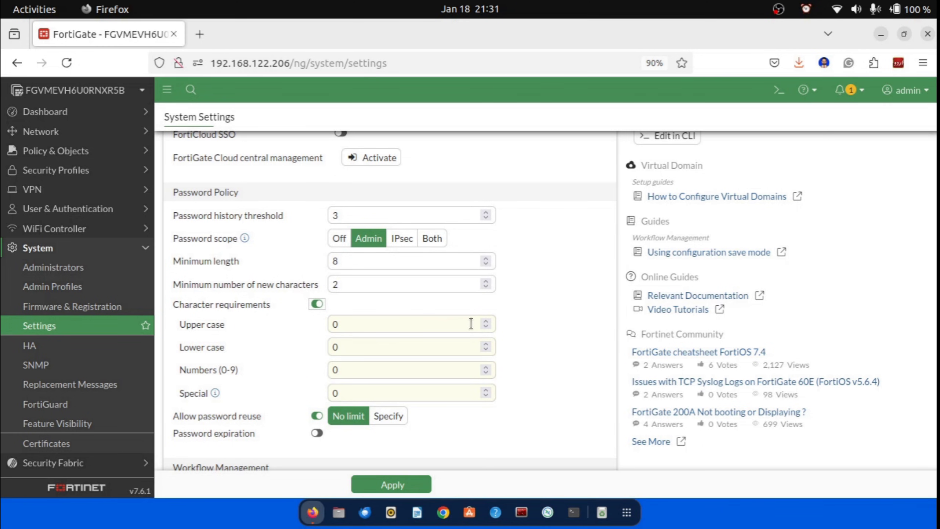
pyautogui.click(485, 321)
pyautogui.click(485, 344)
pyautogui.click(485, 366)
pyautogui.click(485, 390)
pyautogui.scroll(-2, 492, 424)
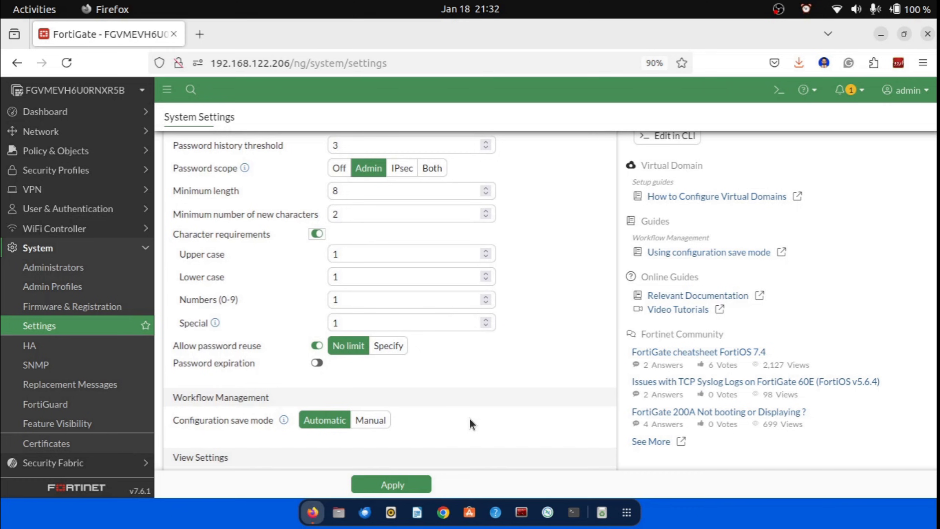
pyautogui.click(388, 345)
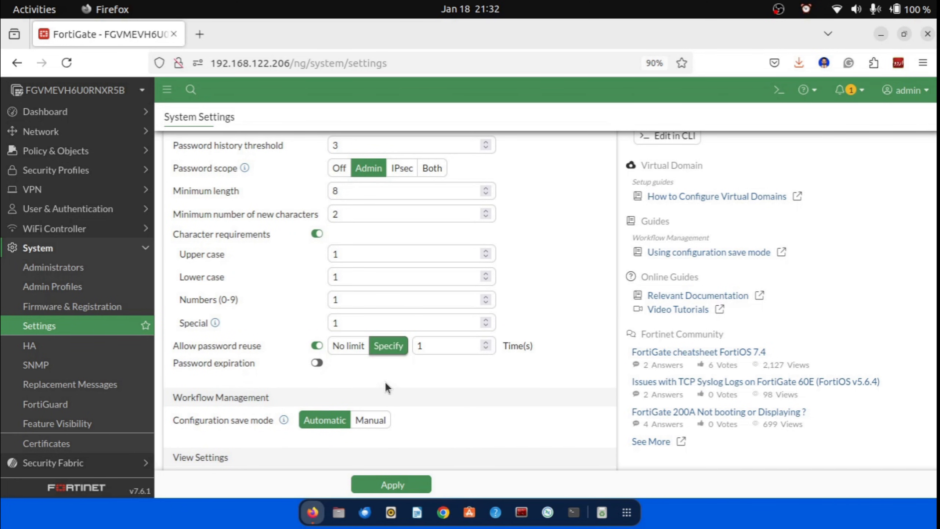
# Scroll through System Settings, highlighting the Workflow Management heading.
pyautogui.scroll(-2, 385, 381)
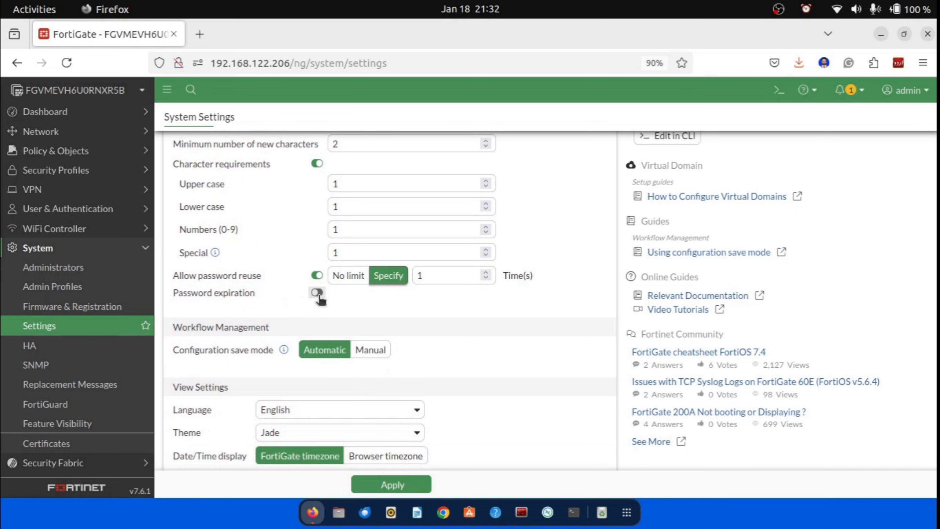
pyautogui.scroll(-8, 296, 351)
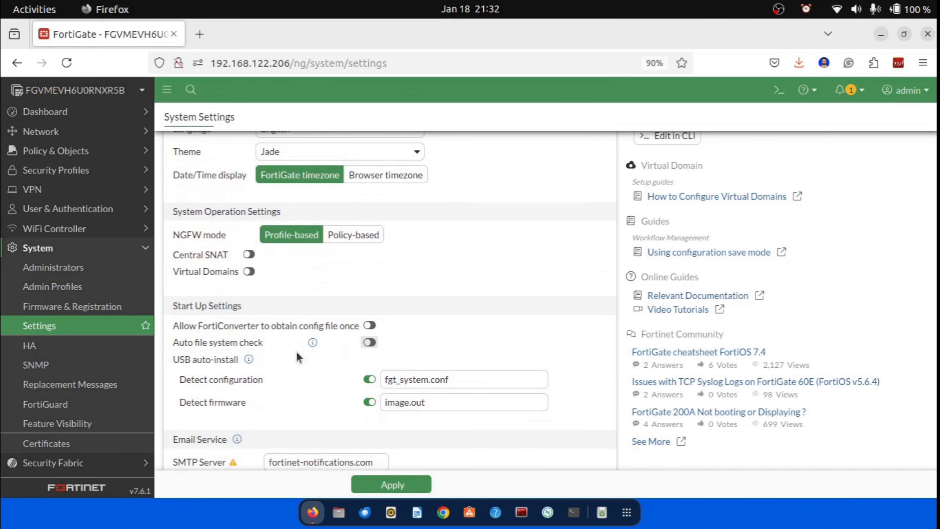
pyautogui.scroll(6, 296, 351)
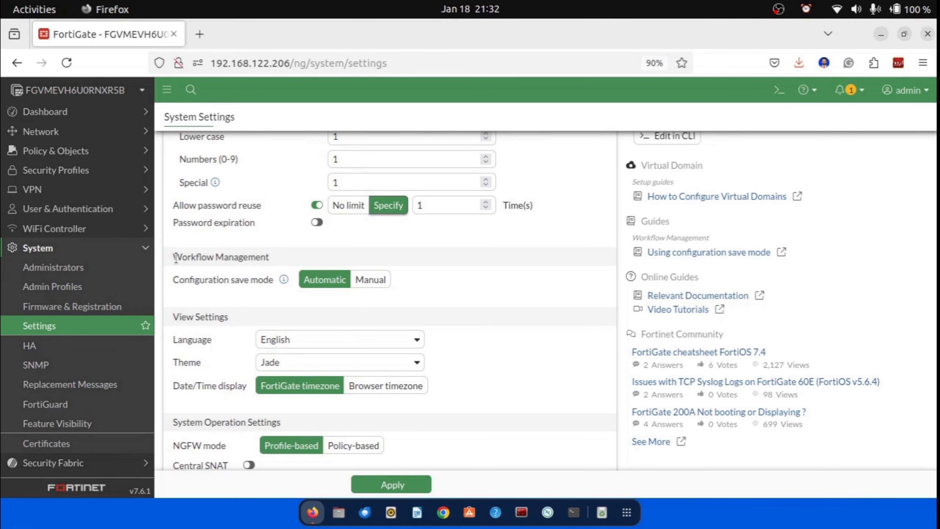
pyautogui.moveTo(173, 258); pyautogui.dragTo(269, 255)
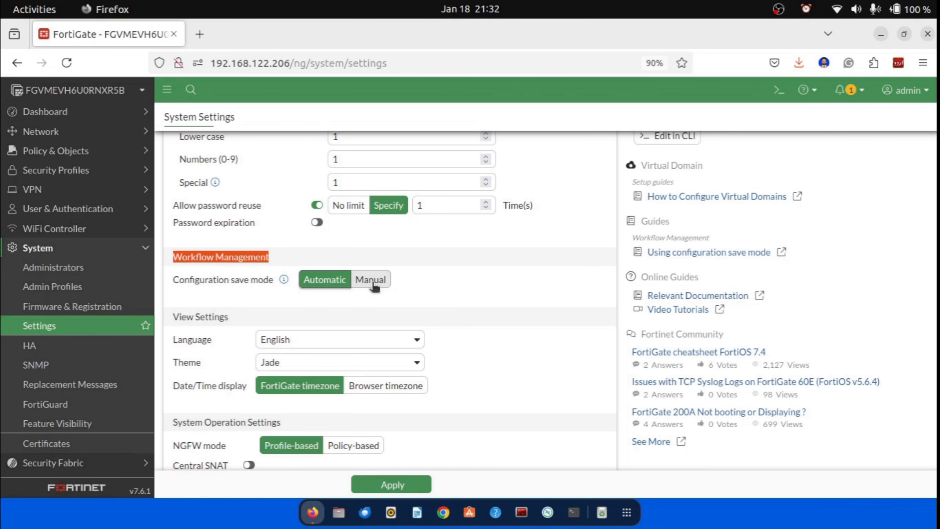
# Download the FortiCare debug report and apply all System Settings changes.
pyautogui.scroll(-2, 371, 314)
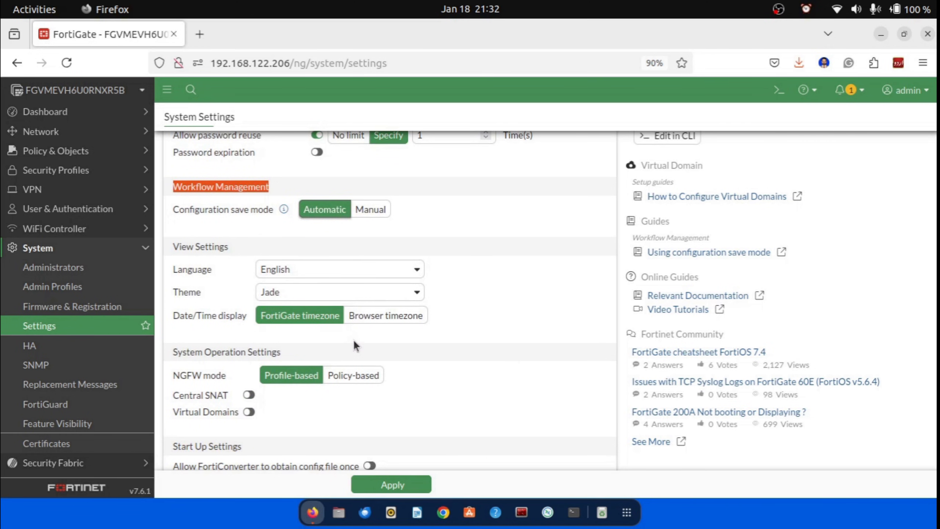
pyautogui.scroll(-2, 354, 343)
pyautogui.scroll(-2, 354, 345)
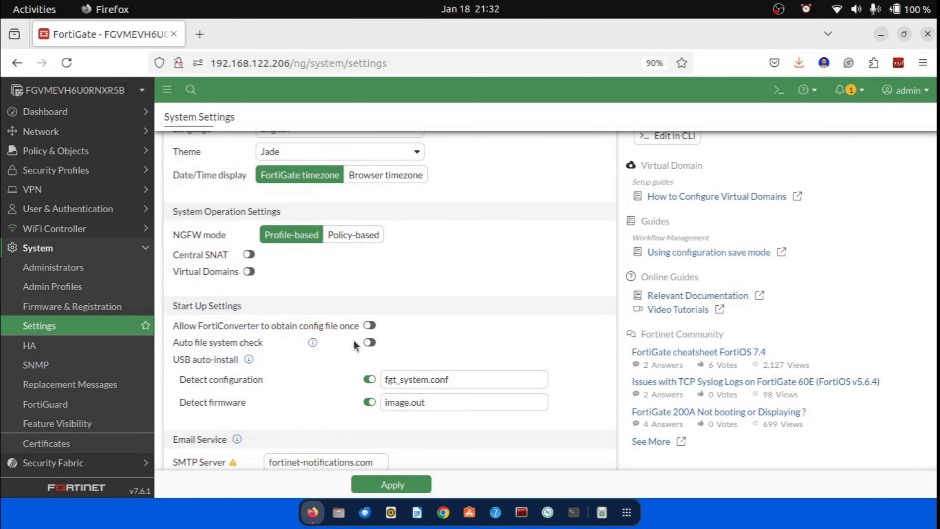
pyautogui.scroll(-4, 327, 334)
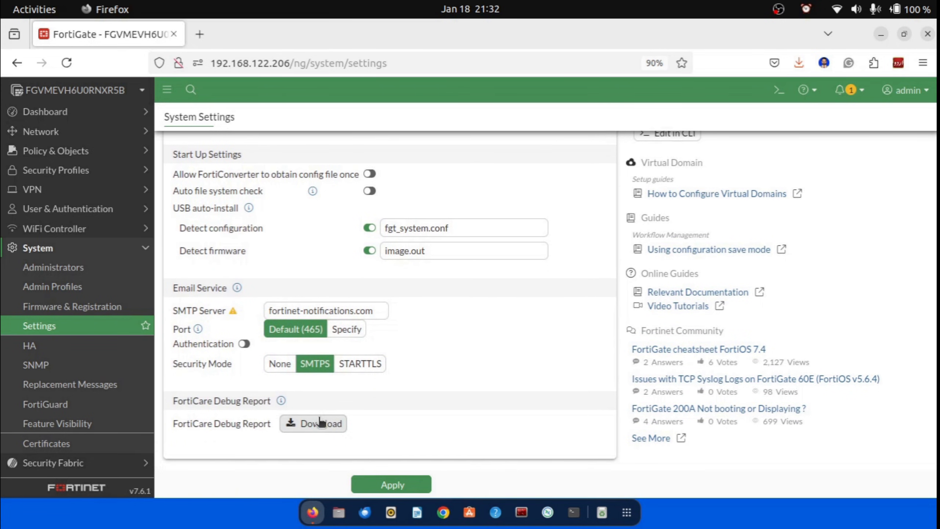
pyautogui.click(321, 422)
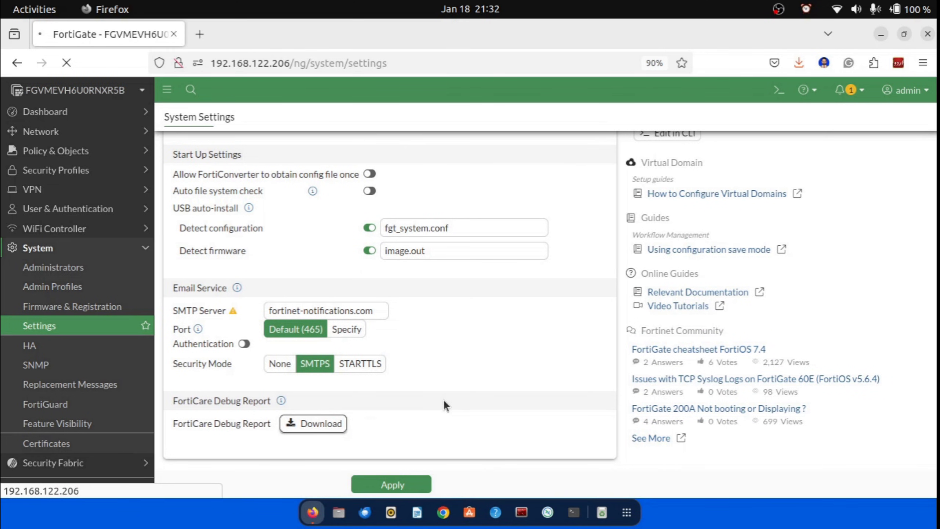
pyautogui.click(409, 484)
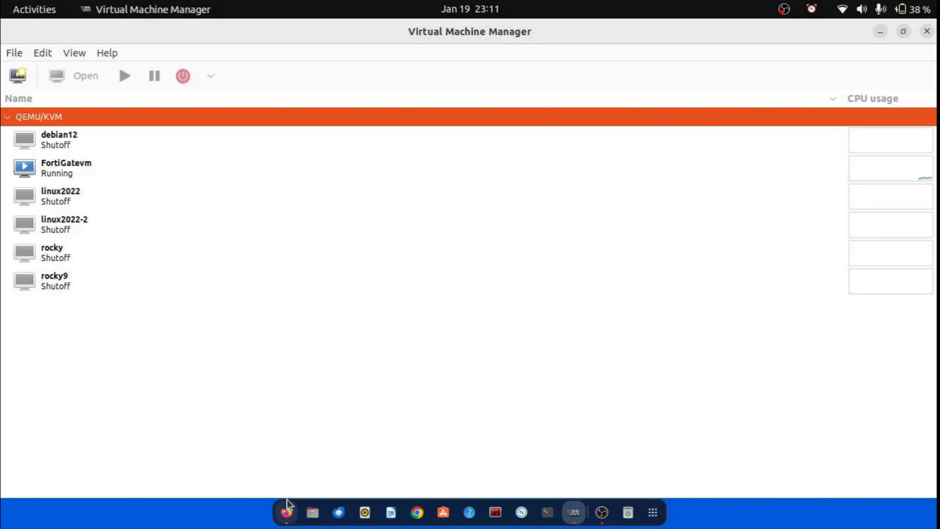
# Reopen Firefox, log back in after the session expiry, choose Later on setup, and minimise Firefox.
pyautogui.click(287, 512)
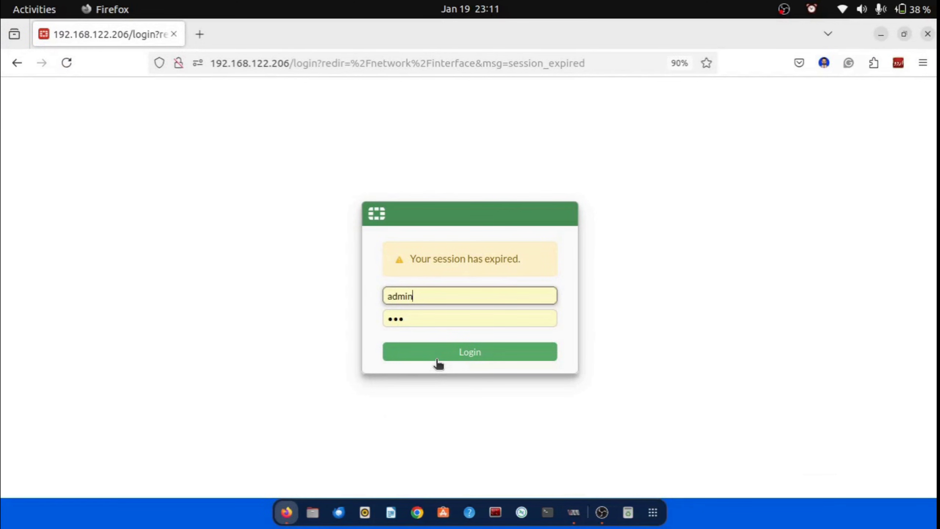
pyautogui.click(435, 356)
pyautogui.click(459, 336)
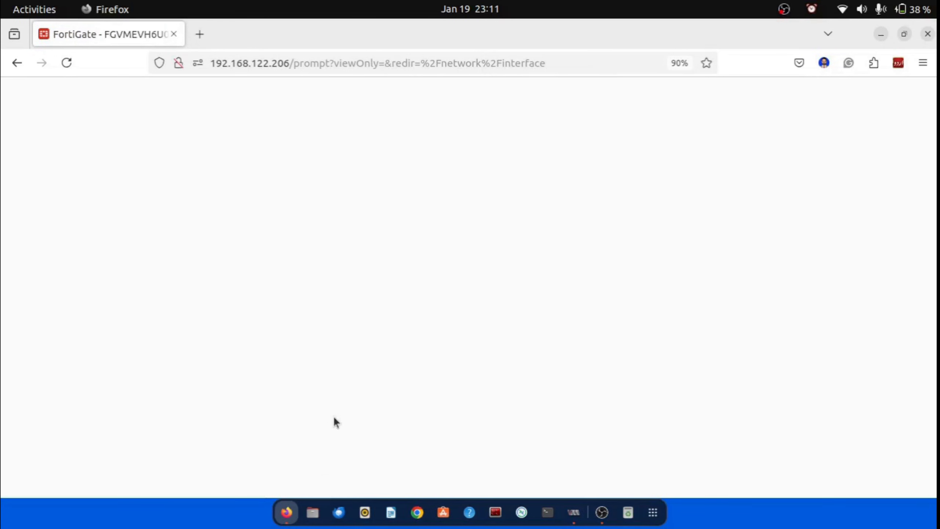
pyautogui.click(478, 358)
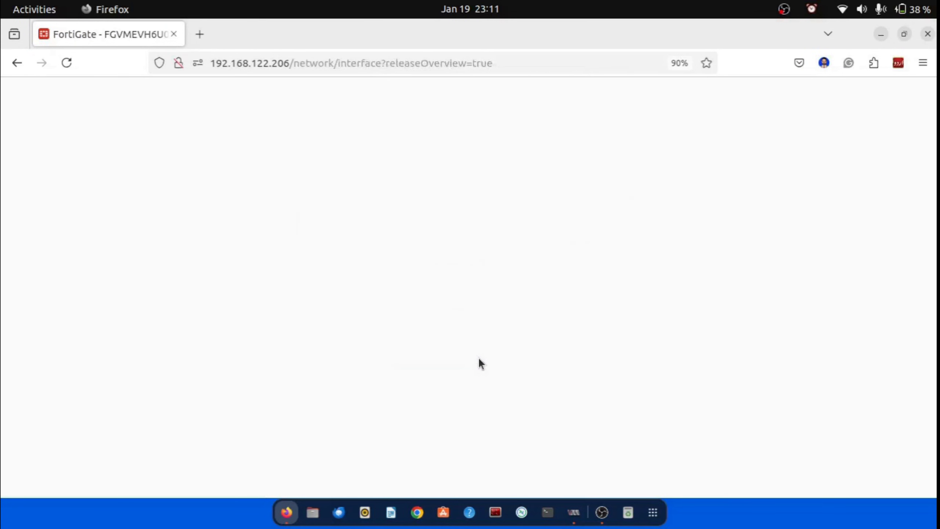
pyautogui.click(881, 34)
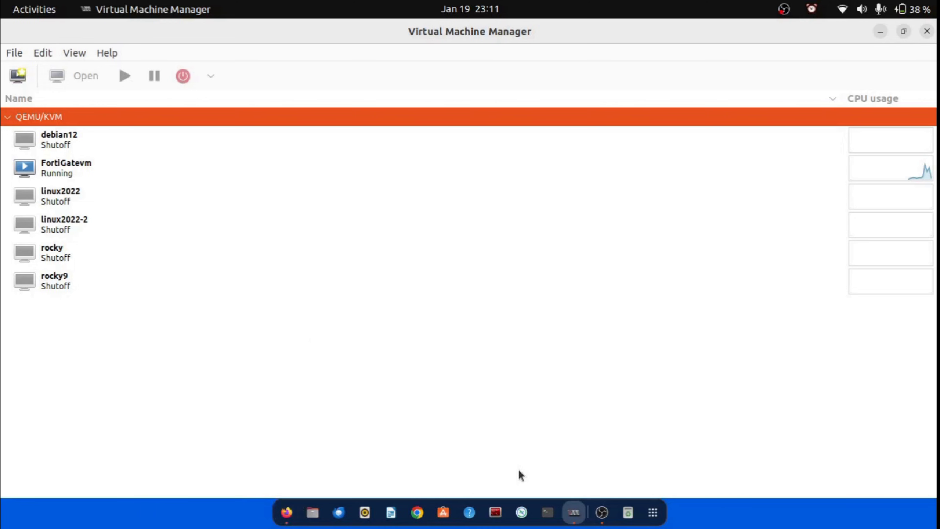
pyautogui.click(880, 32)
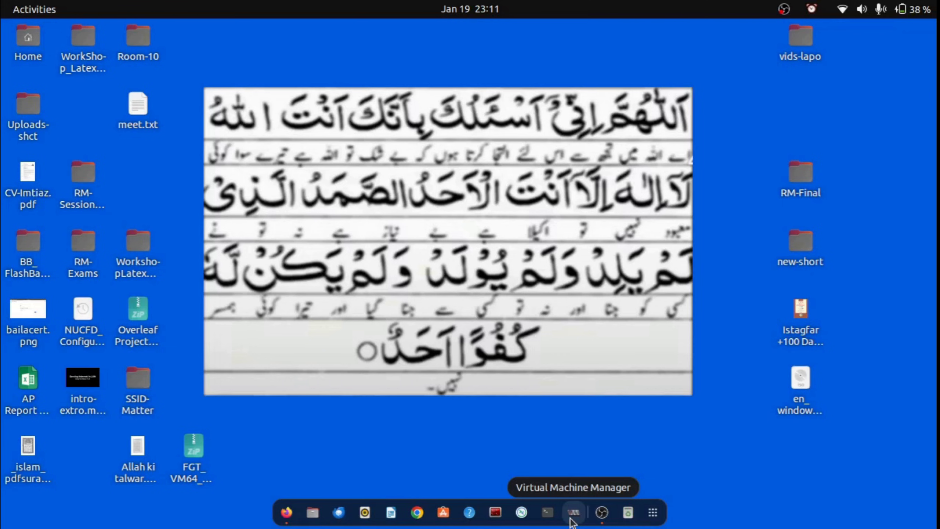
pyautogui.click(572, 517)
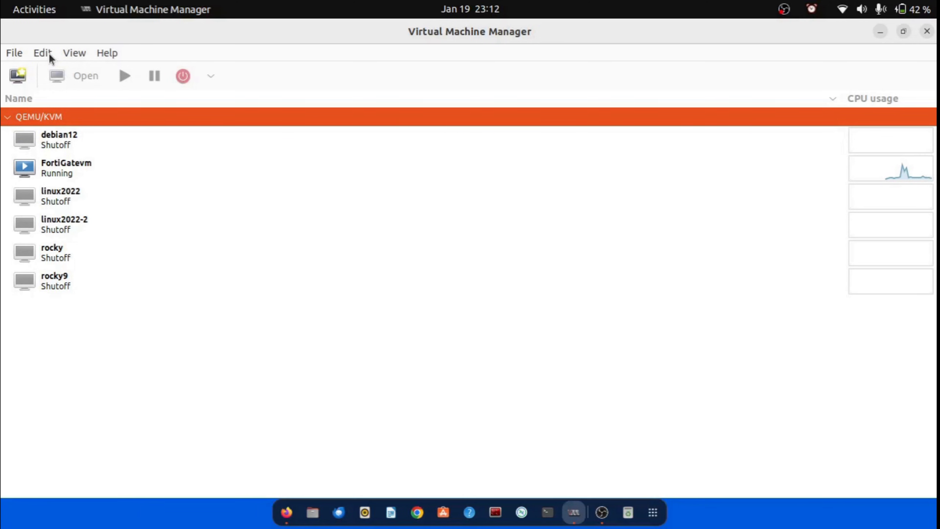
# Open the QEMU/KVM Virtual Networks list and review the LAN (172.16.4.0/24) and LAN-Routed networks.
pyautogui.click(48, 52)
pyautogui.click(59, 73)
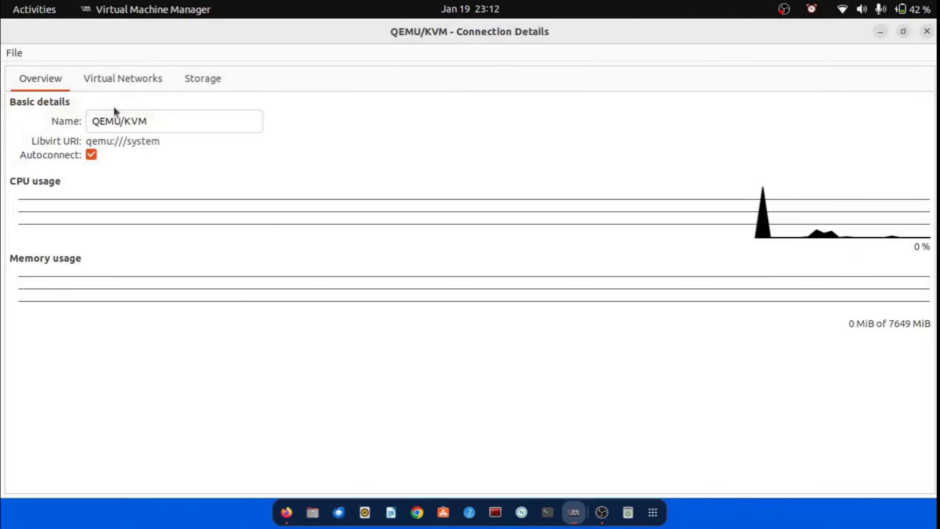
pyautogui.click(107, 80)
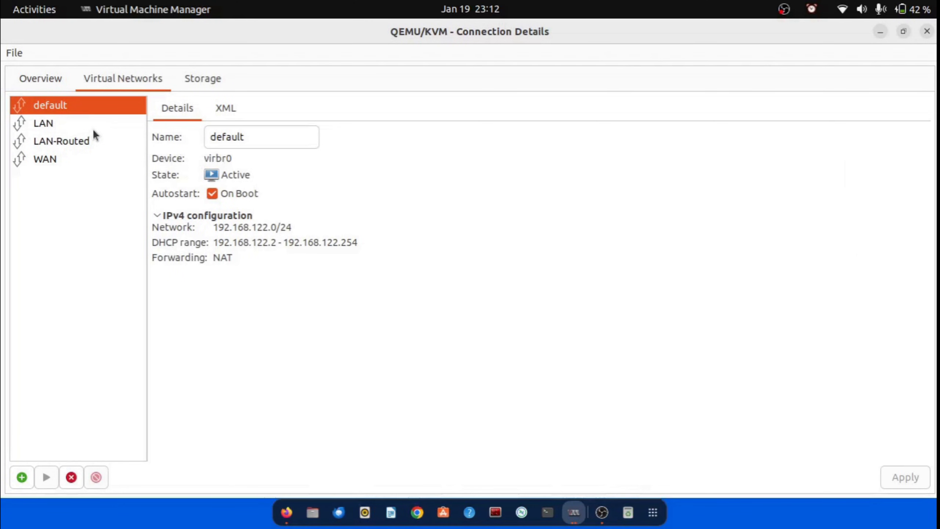
pyautogui.click(51, 122)
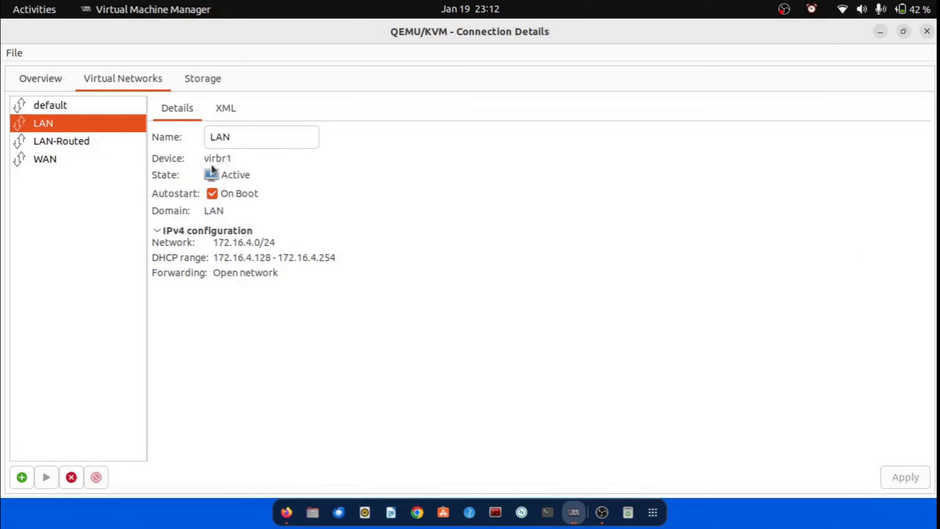
pyautogui.click(81, 141)
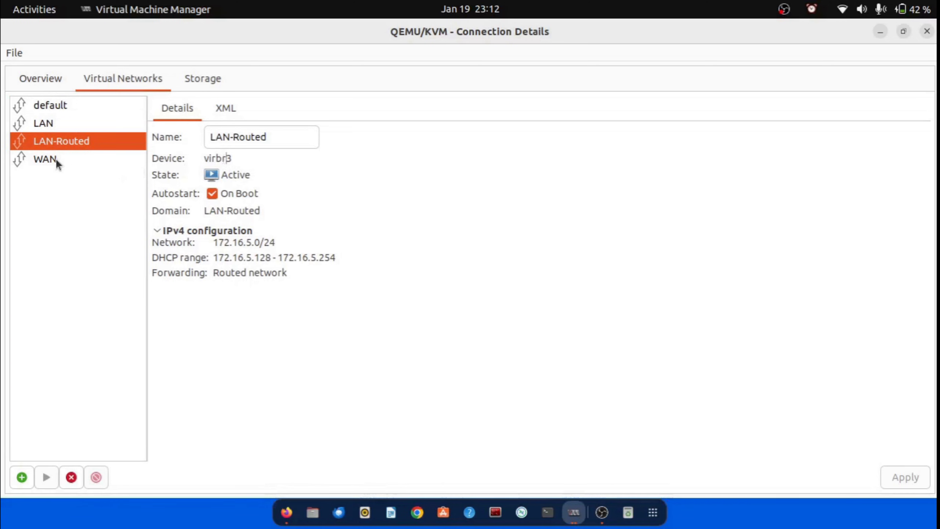
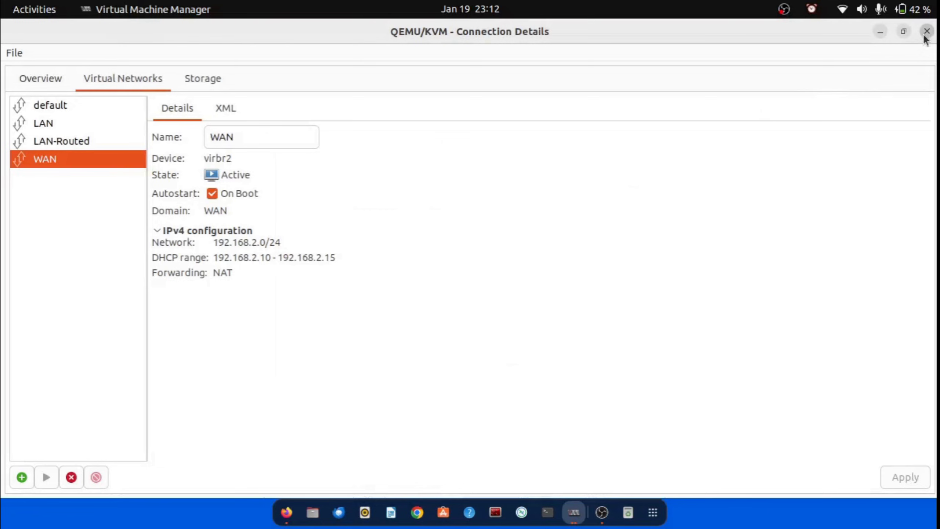
# Close the QEMU/KVM Connection Details window to get back to the virtual machine list.
pyautogui.click(81, 180)
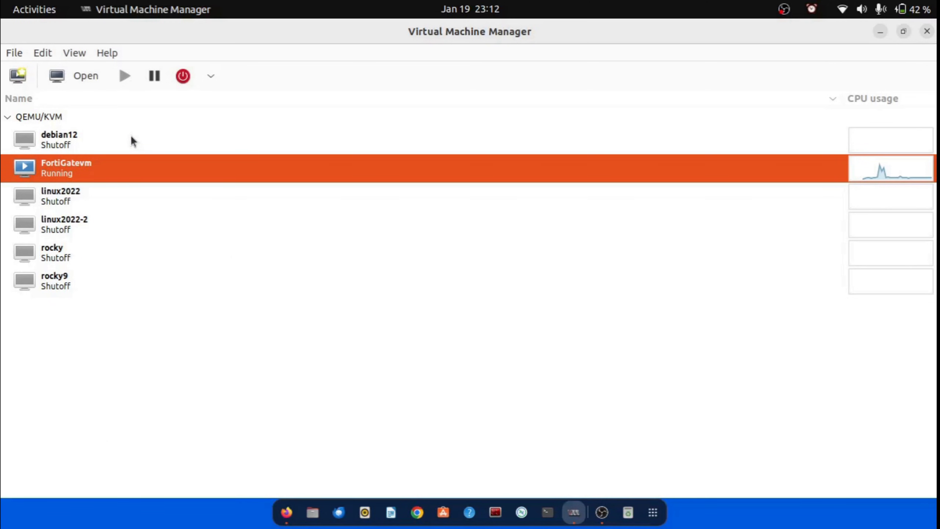
# Open FortiGatevm's virtual hardware details and start Add Hardware.
pyautogui.click(72, 88)
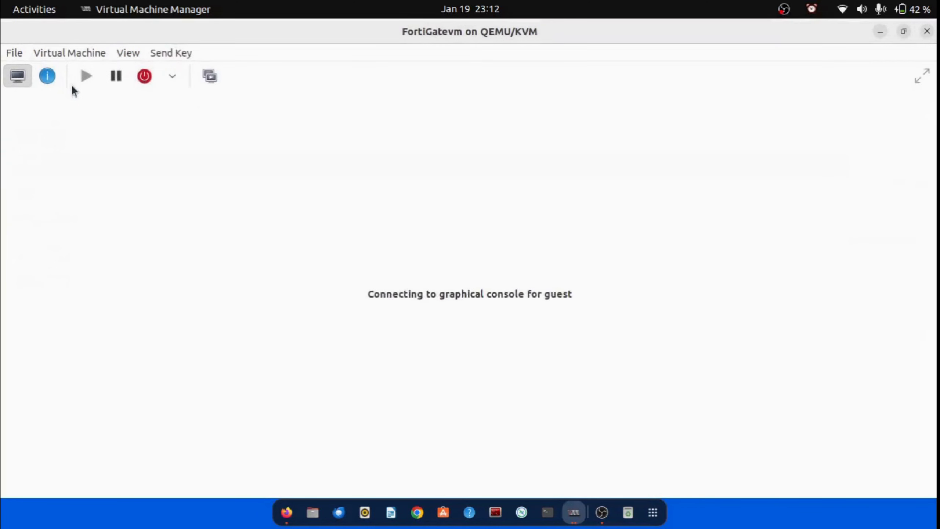
pyautogui.click(53, 87)
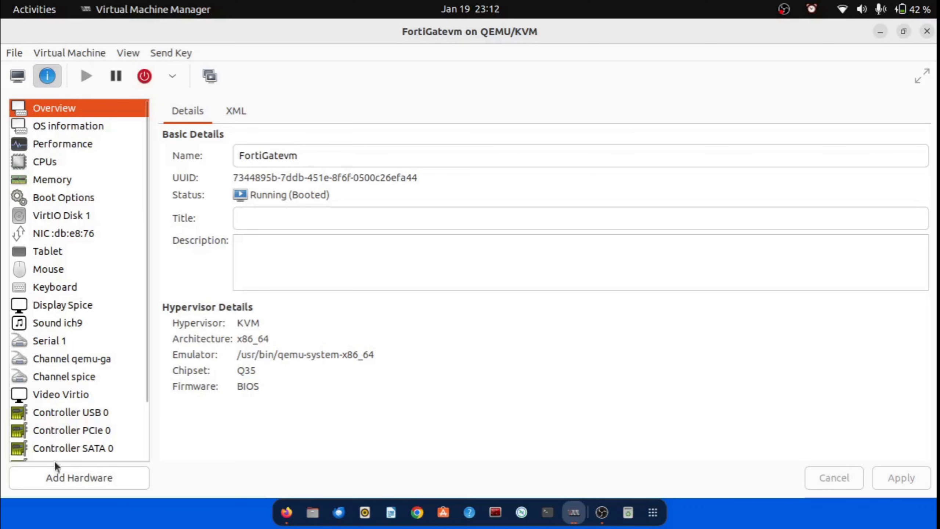
pyautogui.click(53, 476)
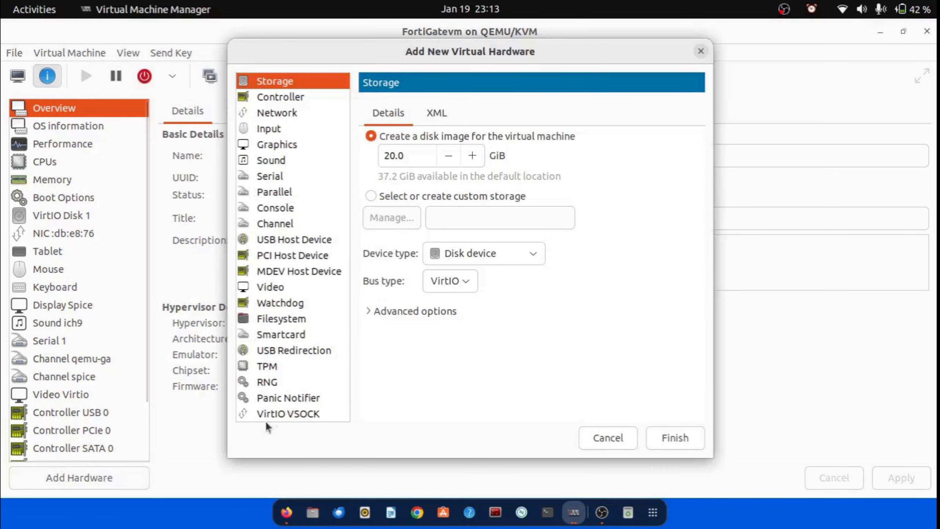
# Add a Network device on the 'LAN-Routed' routed network to FortiGatevm.
pyautogui.click(277, 125)
pyautogui.click(272, 118)
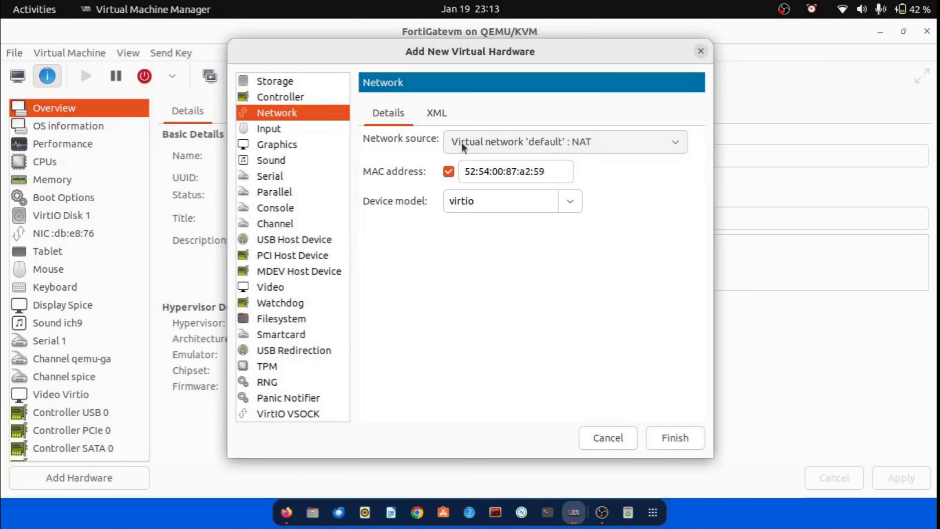
pyautogui.click(495, 141)
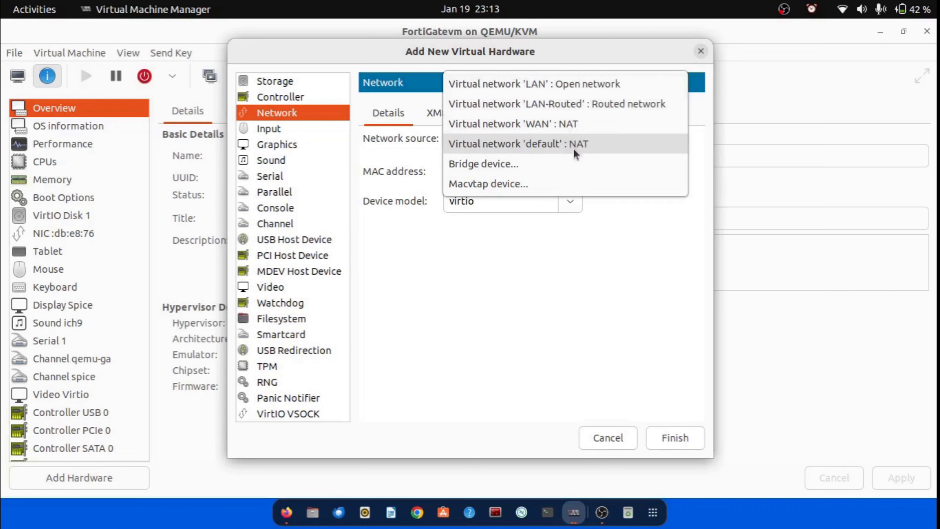
pyautogui.click(587, 107)
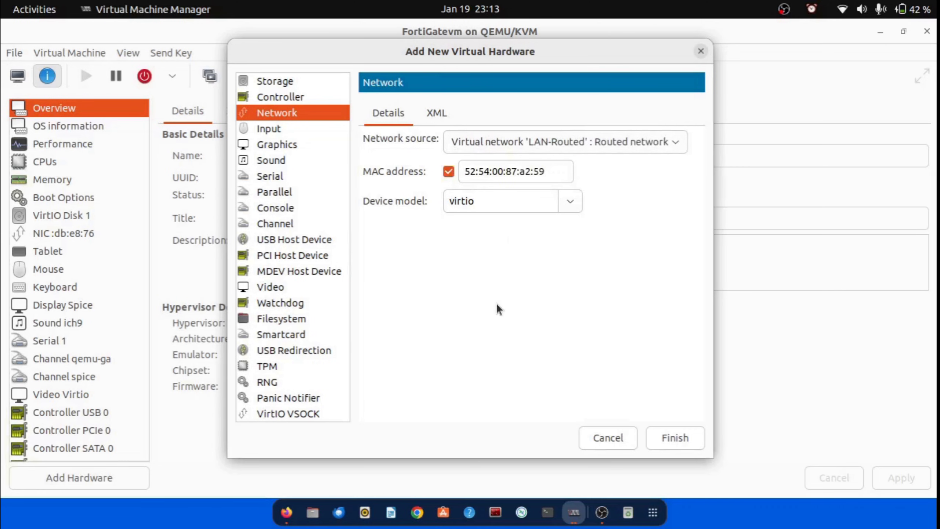
pyautogui.click(672, 434)
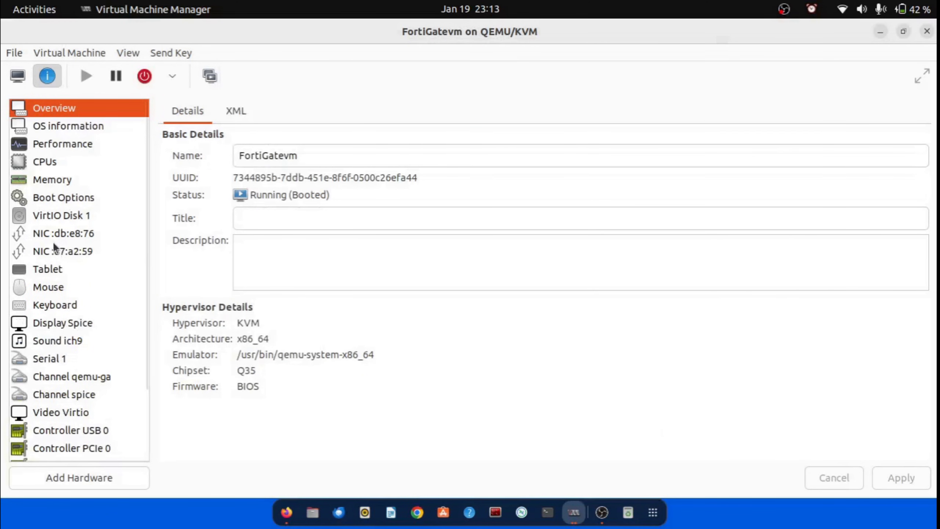
# Compare the new LAN-Routed NIC with the original NAT NIC, then return to the console.
pyautogui.click(59, 250)
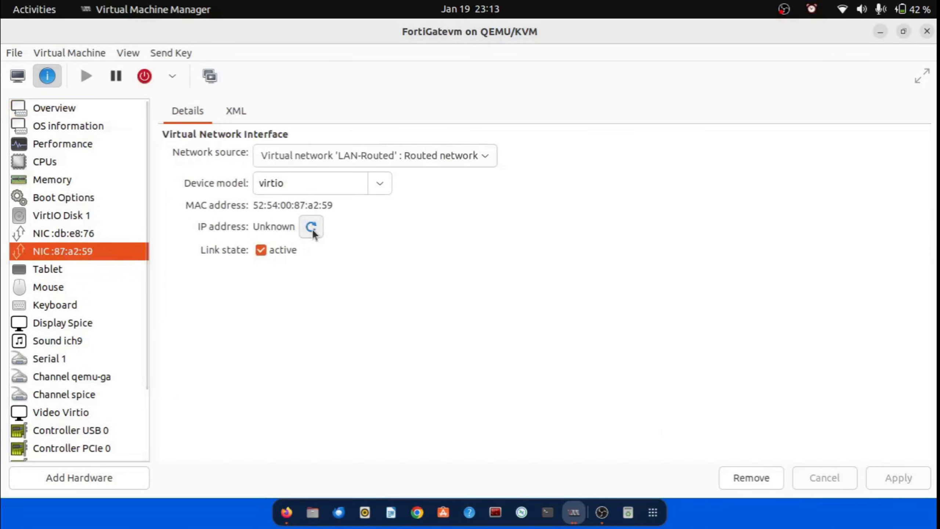
pyautogui.click(70, 240)
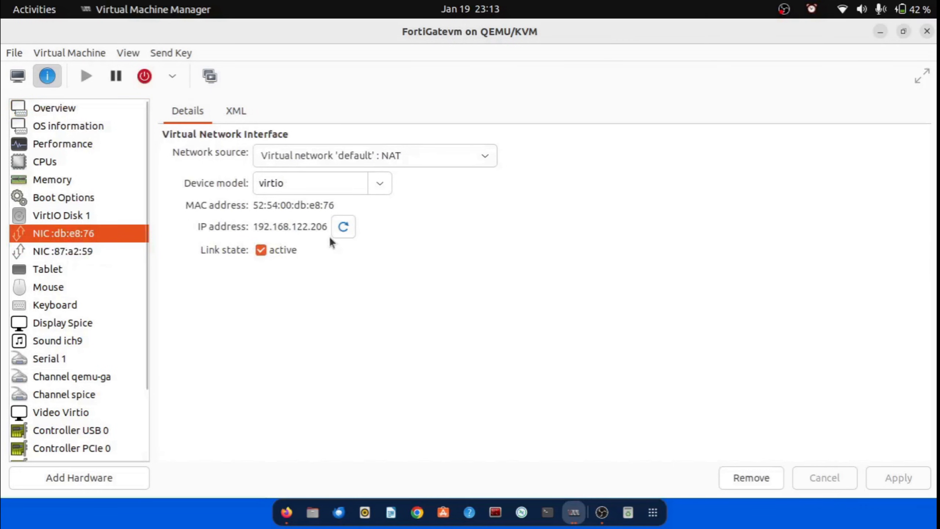
pyautogui.click(62, 255)
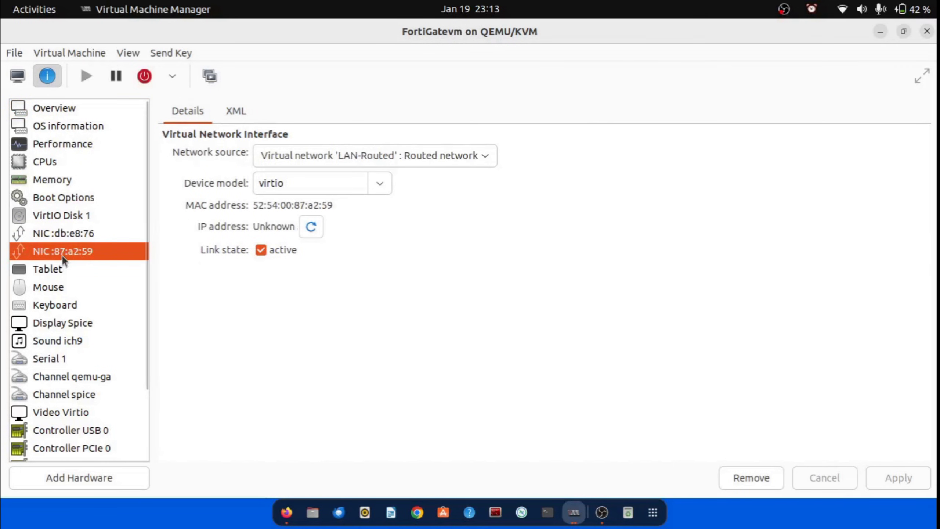
pyautogui.click(17, 76)
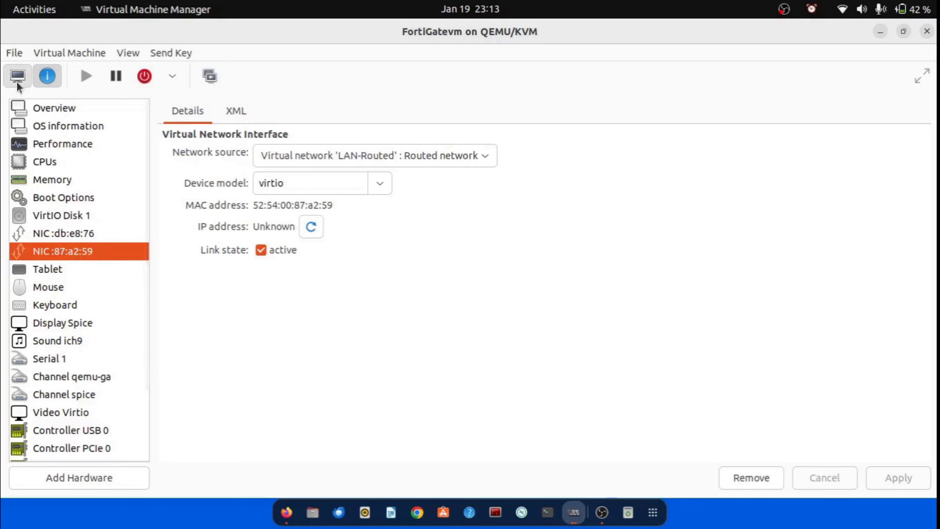
# Rerun the physical interface listing, page through to port2, then clear the console.
pyautogui.press('Up')
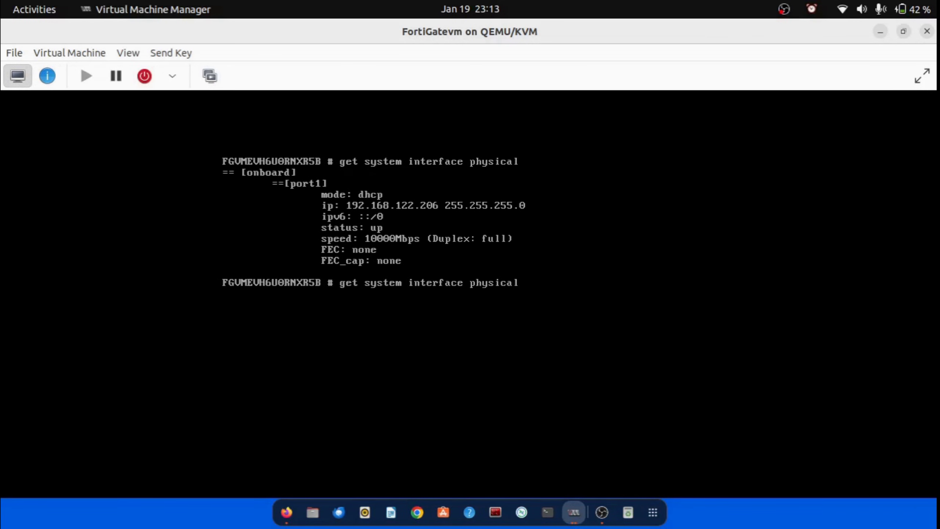
pyautogui.press('Return')
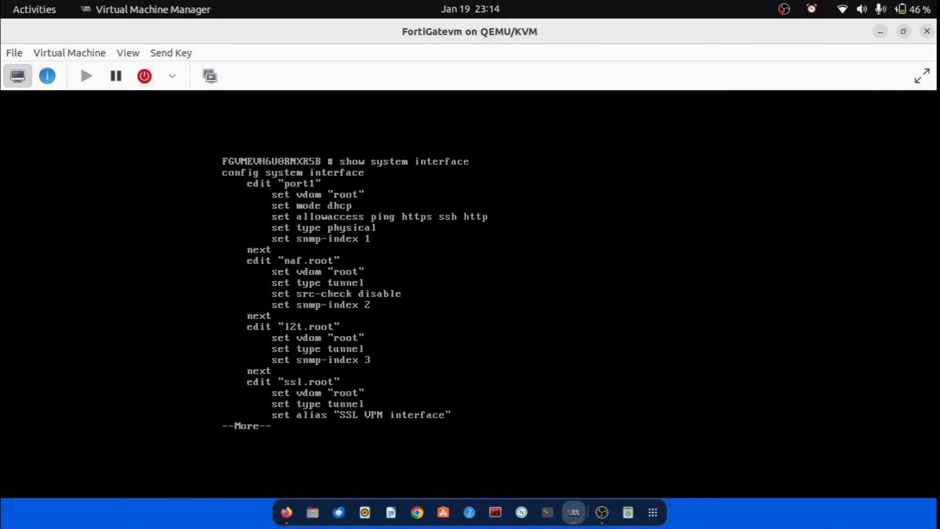
pyautogui.press('Return')
pyautogui.press('Return')
pyautogui.press('Return')
pyautogui.press('Return')
pyautogui.press('Return')
pyautogui.press('Return')
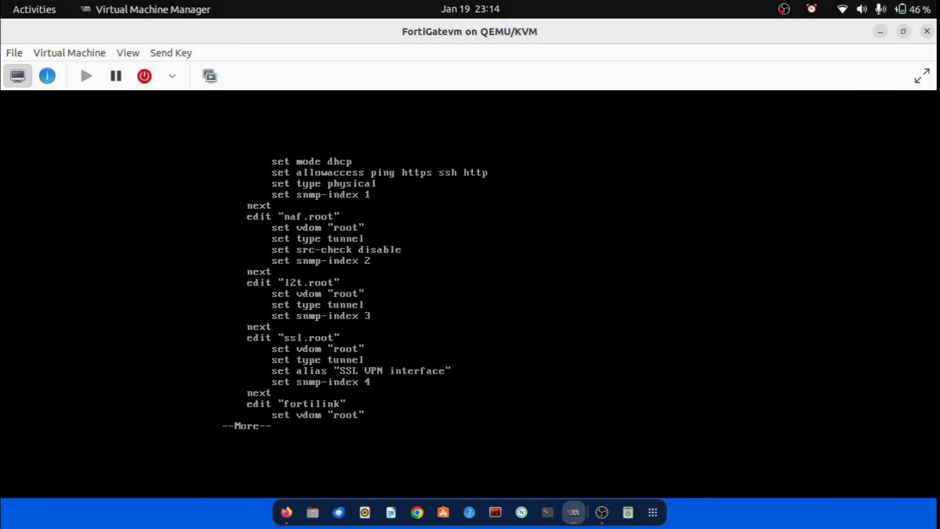
pyautogui.press('Return')
pyautogui.press('Return')
pyautogui.press('Return')
pyautogui.press('Return')
pyautogui.press('Return')
pyautogui.press('Return')
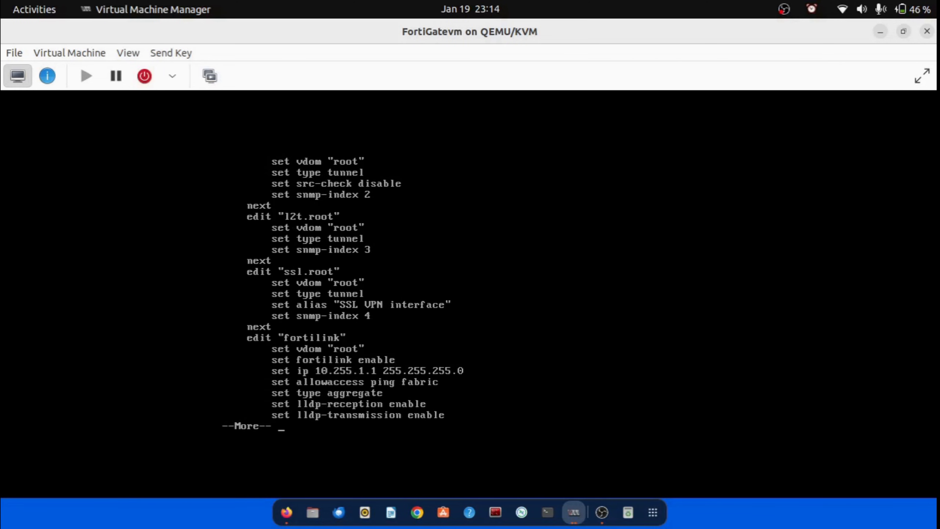
pyautogui.press('Return')
pyautogui.press('Return')
pyautogui.press('Return')
pyautogui.press('Return')
pyautogui.press('Return')
pyautogui.press('Return')
pyautogui.press('Return')
pyautogui.press('Return')
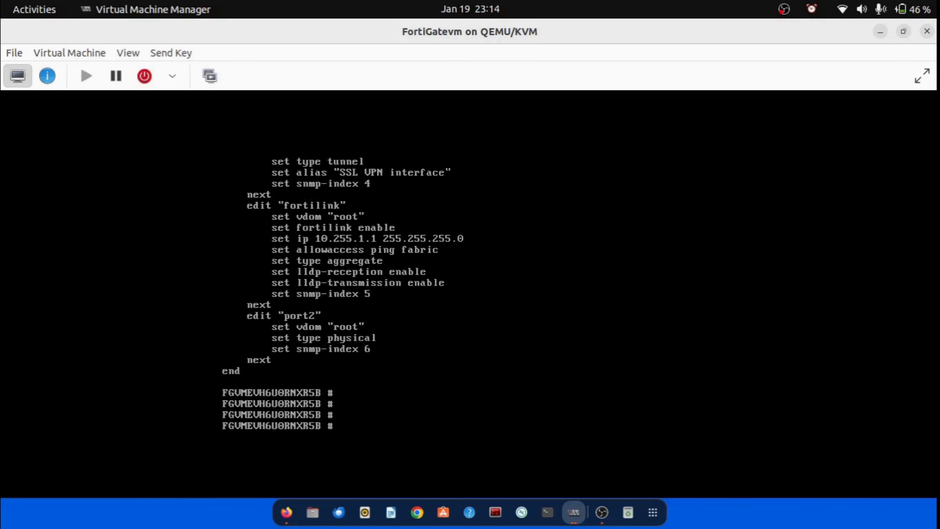
pyautogui.hotkey('ctrl', 'l')
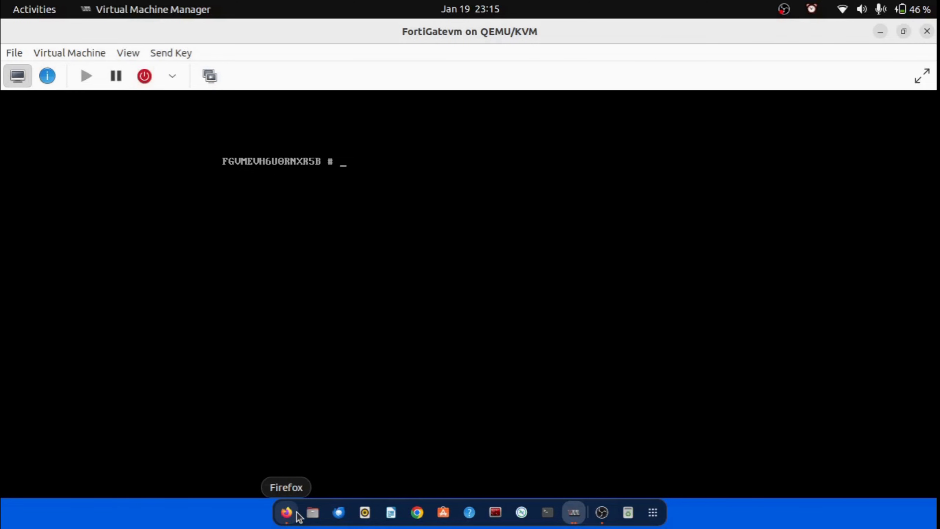
# In the FortiGate web GUI, reload Network > Interfaces so port2 appears.
pyautogui.click(296, 512)
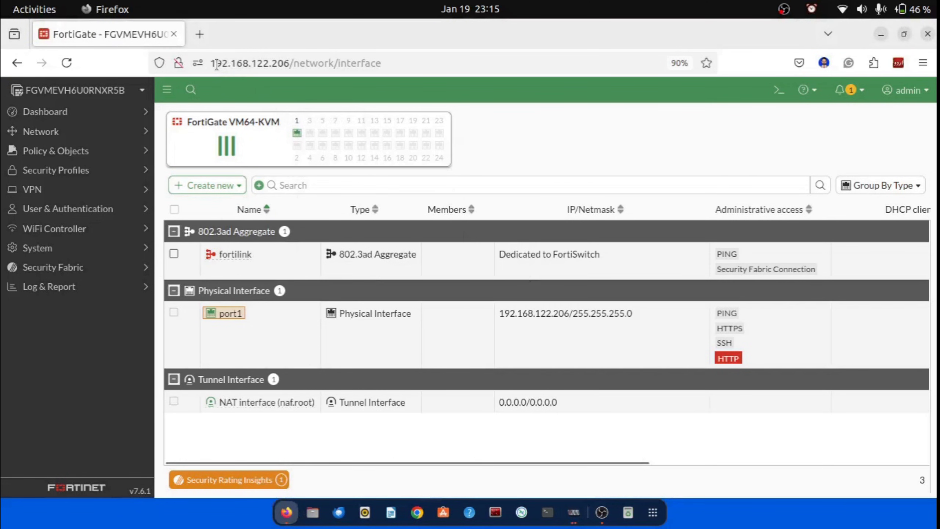
pyautogui.moveTo(212, 63); pyautogui.dragTo(290, 64)
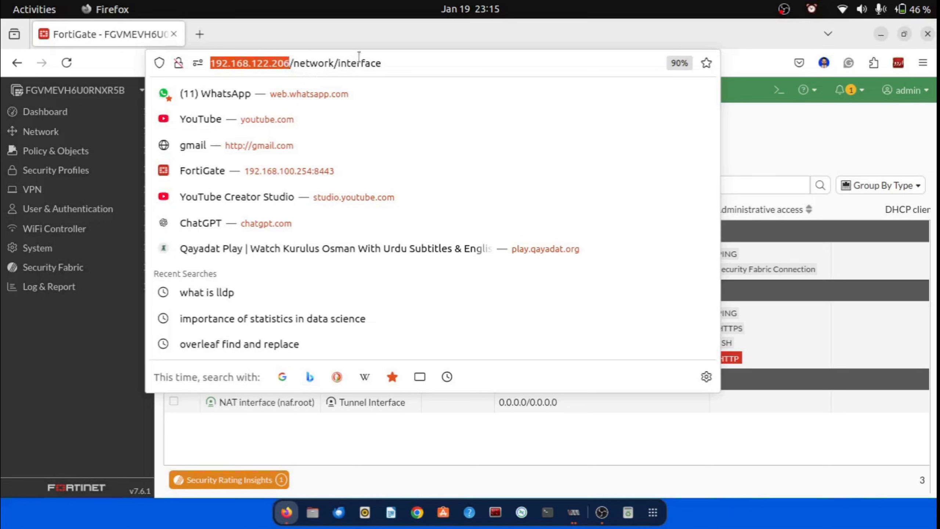
pyautogui.press('Escape')
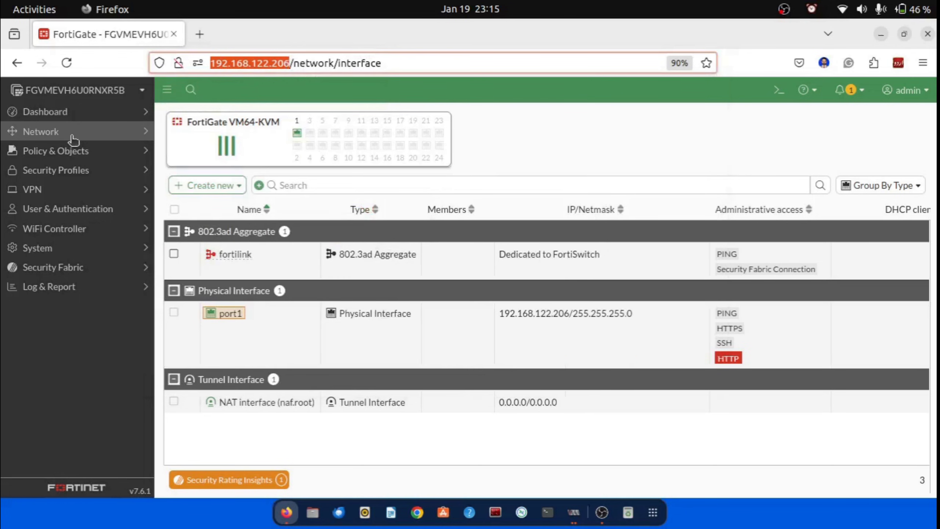
pyautogui.click(61, 139)
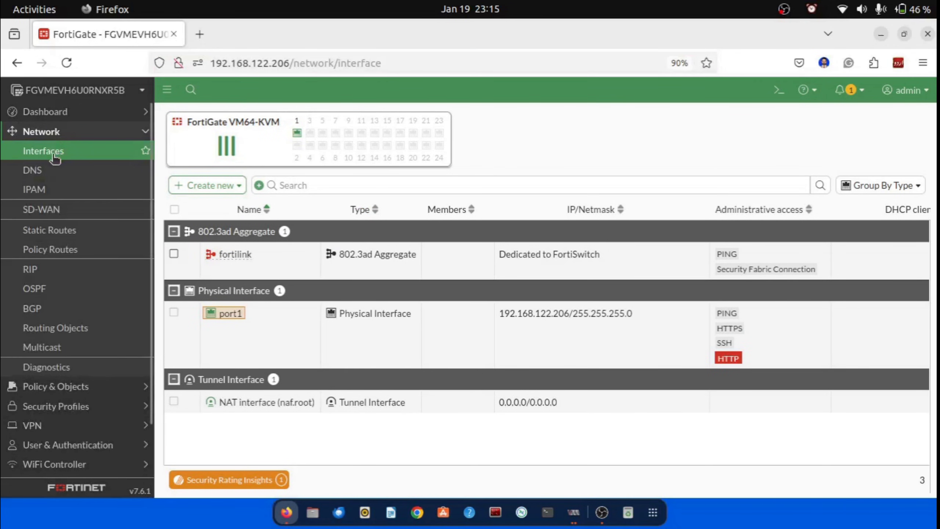
pyautogui.click(53, 154)
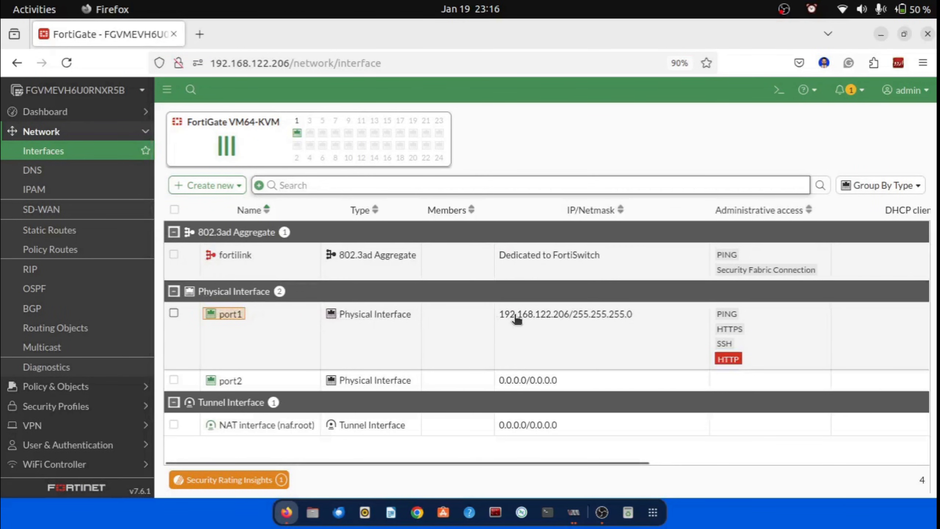
# Select the port2 row and open its Edit Interface page.
pyautogui.moveTo(505, 318)
pyautogui.moveTo(239, 318)
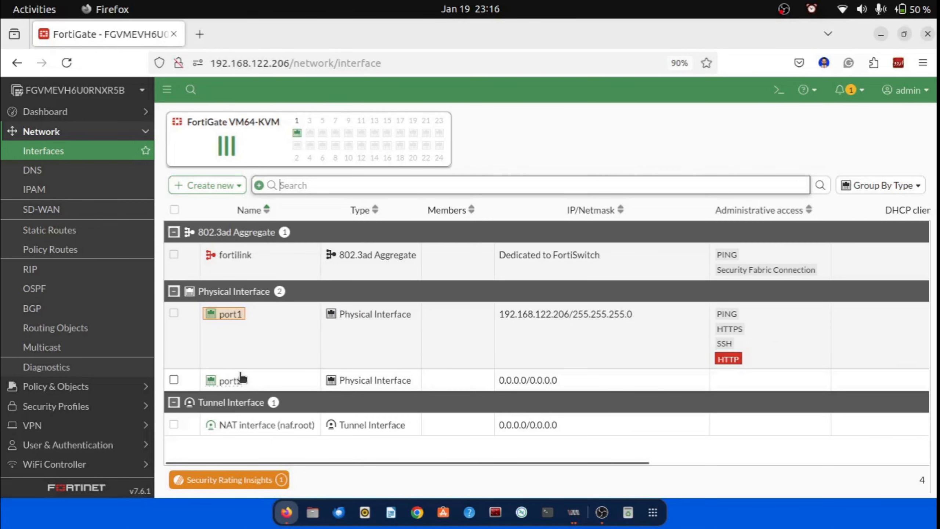
pyautogui.moveTo(240, 383)
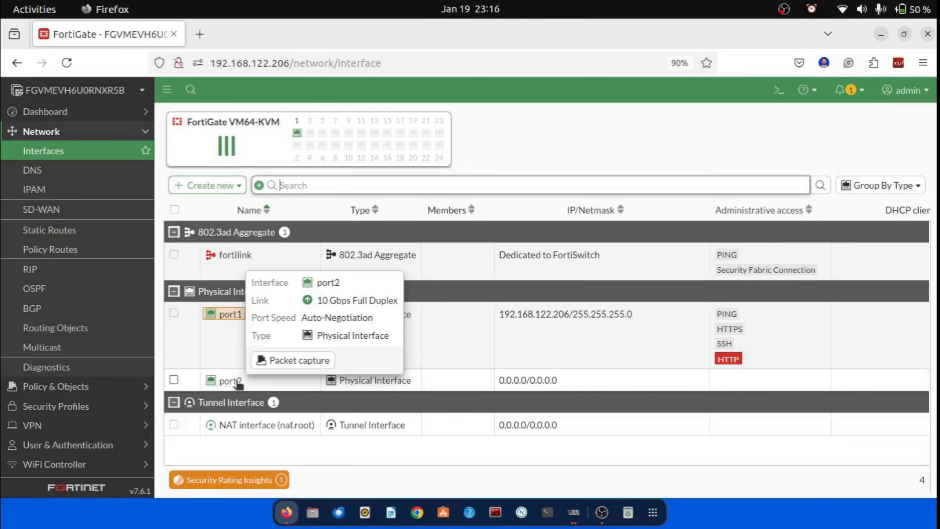
pyautogui.click(239, 384)
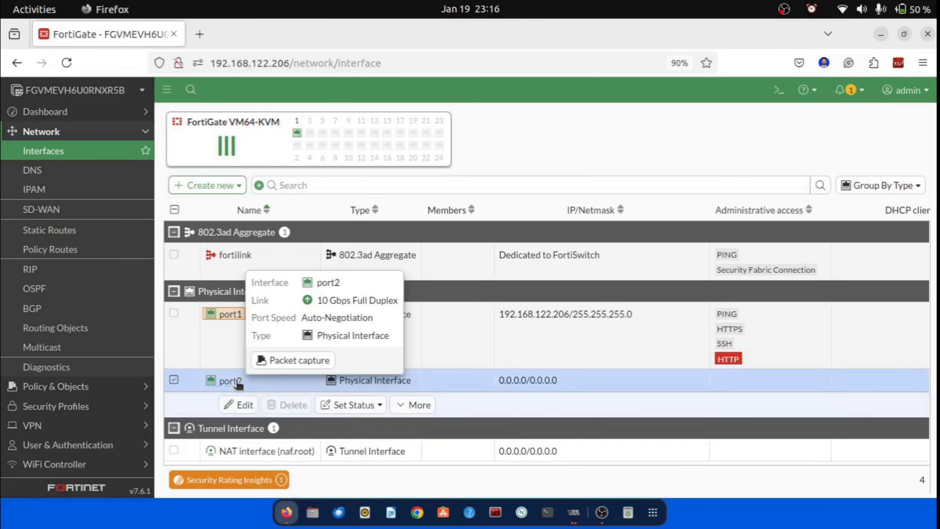
pyautogui.doubleClick(239, 383)
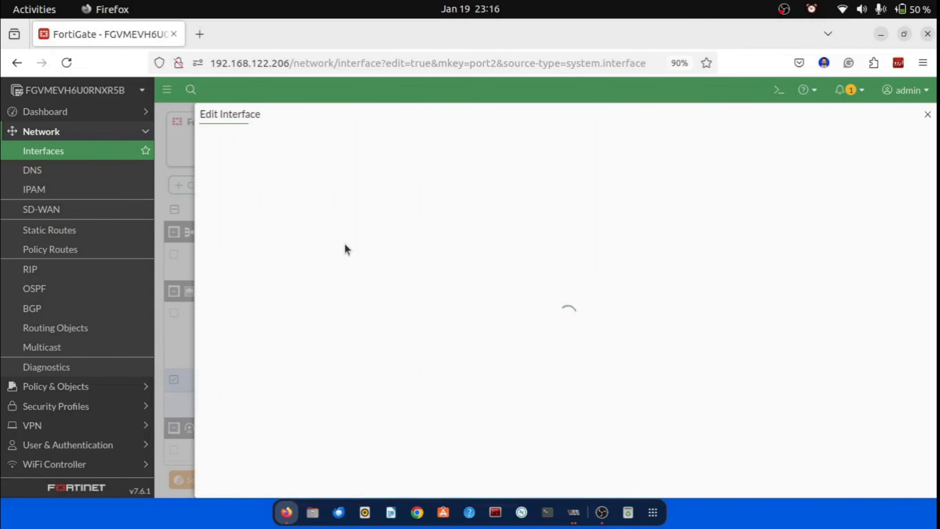
# Try setting port2's role to WAN.
pyautogui.click(428, 246)
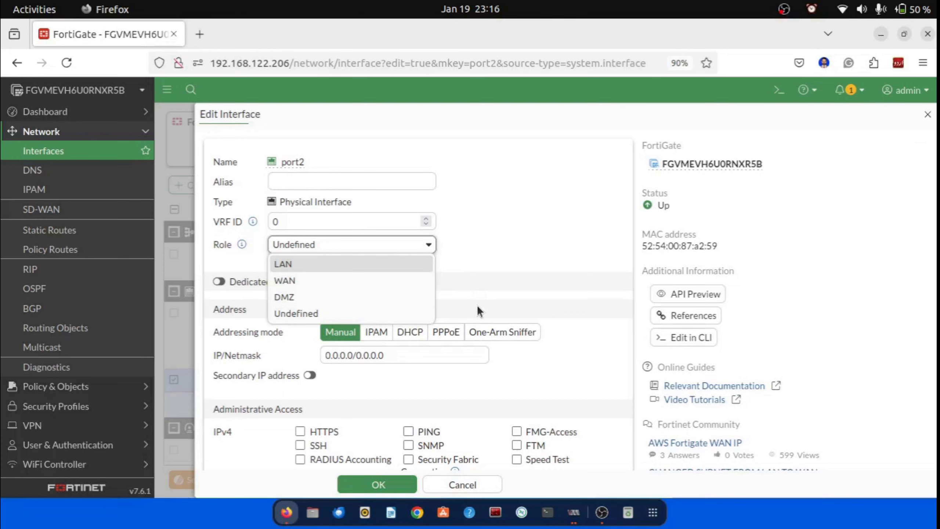
pyautogui.click(420, 251)
pyautogui.click(421, 248)
pyautogui.click(374, 281)
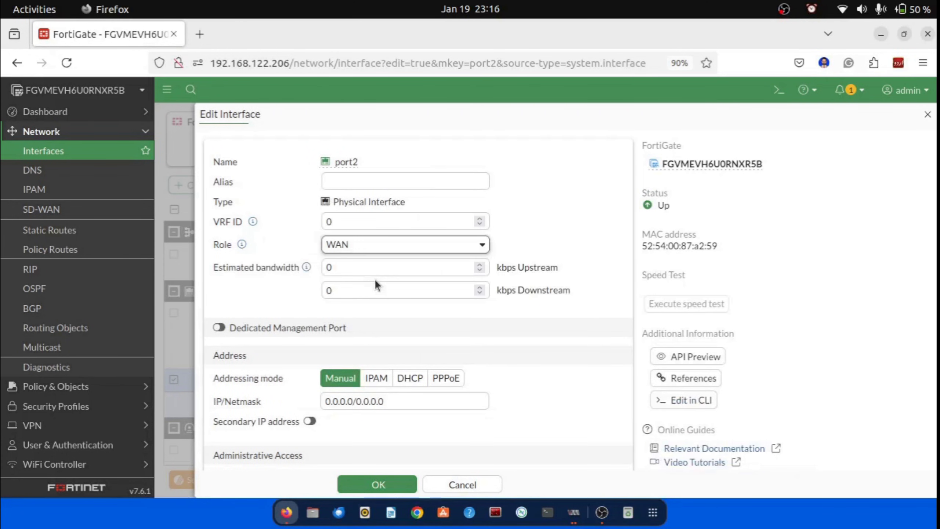
pyautogui.scroll(-5, 412, 282)
pyautogui.scroll(-4, 413, 282)
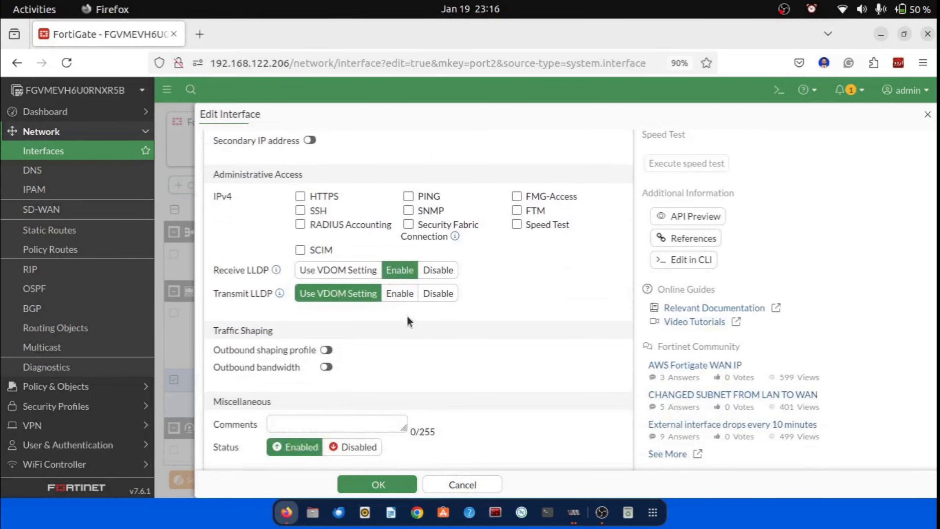
pyautogui.scroll(4, 370, 358)
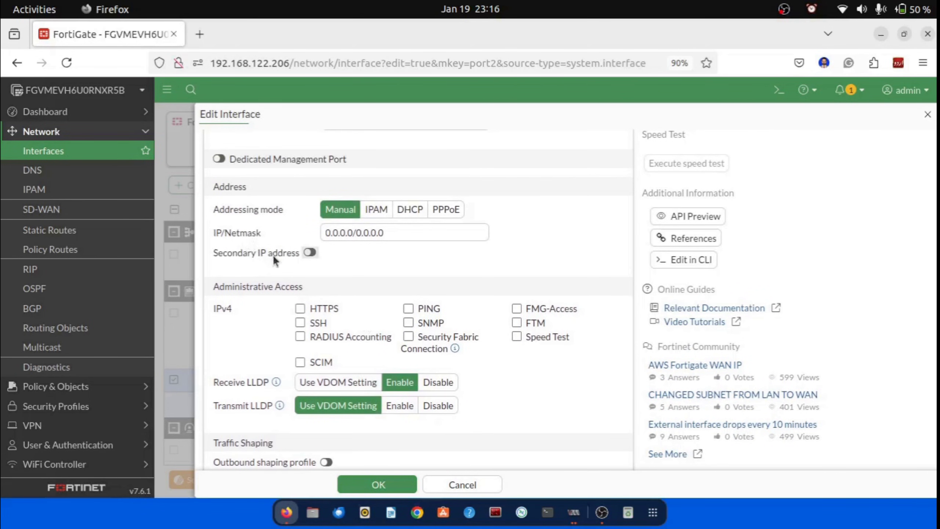
pyautogui.scroll(3, 273, 255)
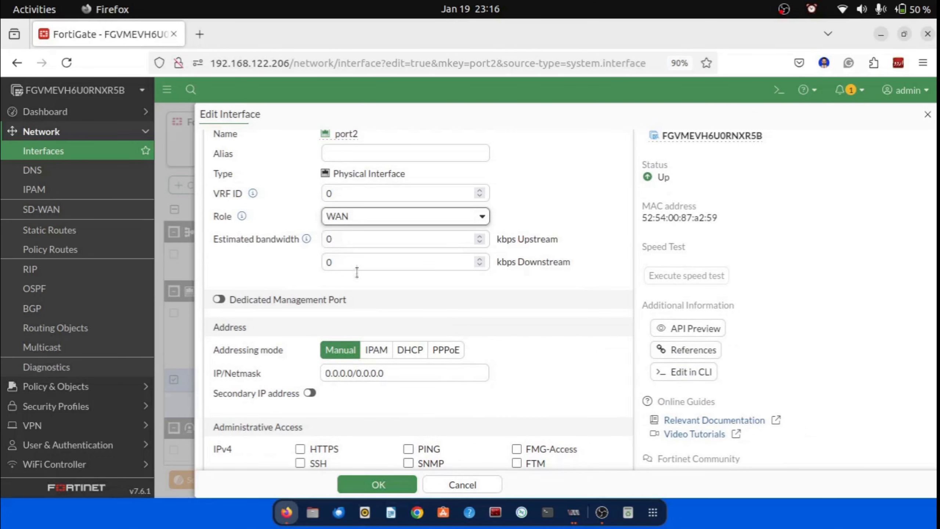
pyautogui.scroll(1, 300, 397)
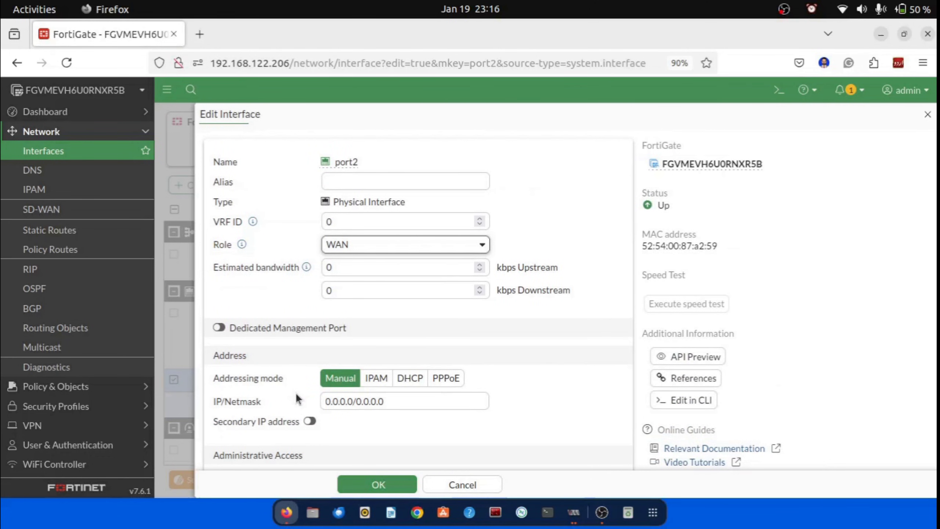
# Try the DMZ role, revert to Undefined, and cancel without saving.
pyautogui.click(483, 244)
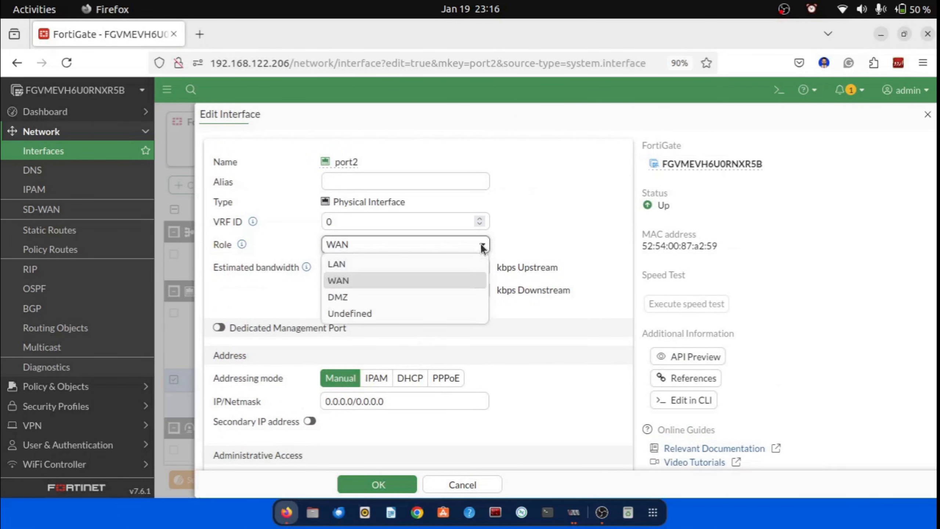
pyautogui.click(438, 294)
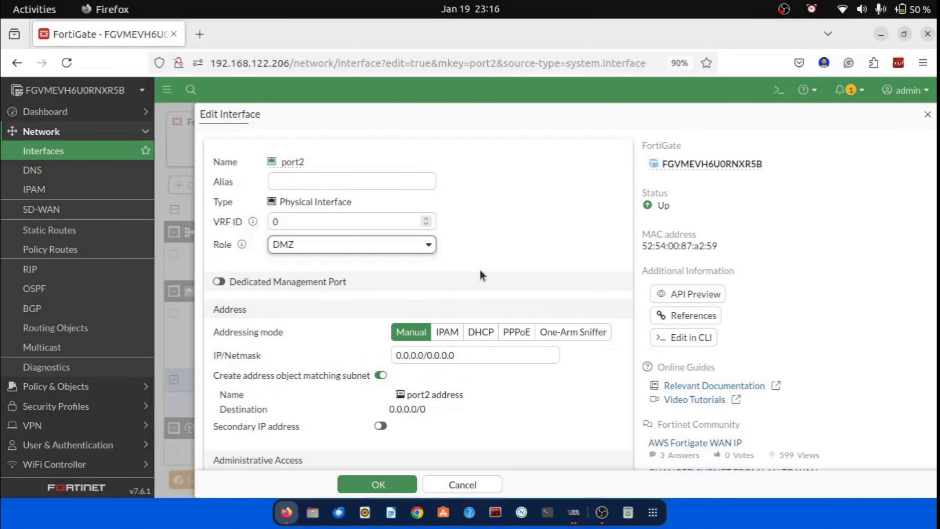
pyautogui.scroll(-4, 479, 269)
pyautogui.scroll(-2, 473, 293)
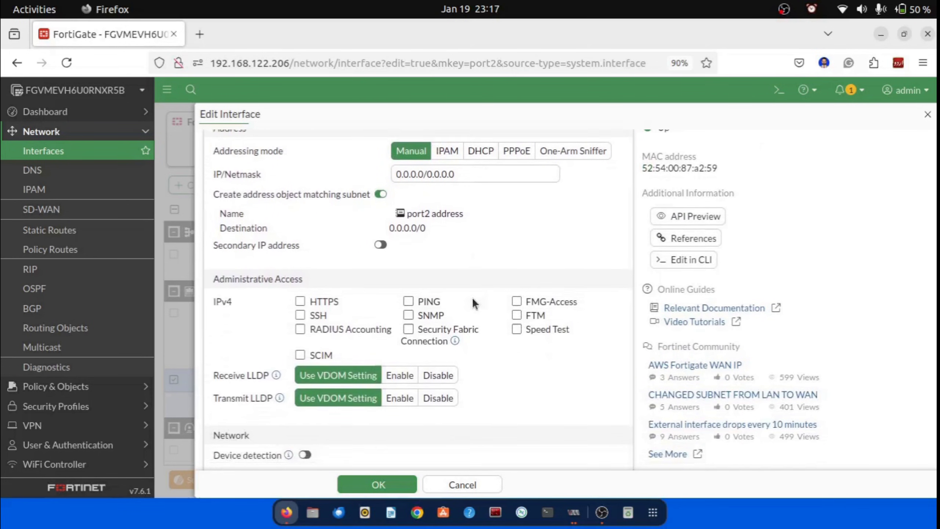
pyautogui.scroll(2, 303, 272)
pyautogui.scroll(-6, 292, 279)
pyautogui.scroll(10, 293, 285)
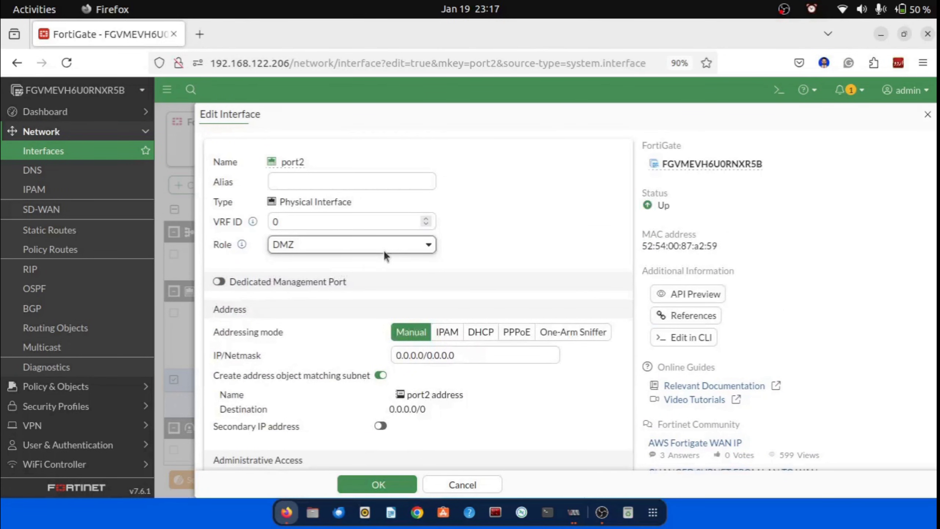
pyautogui.click(391, 246)
pyautogui.click(366, 318)
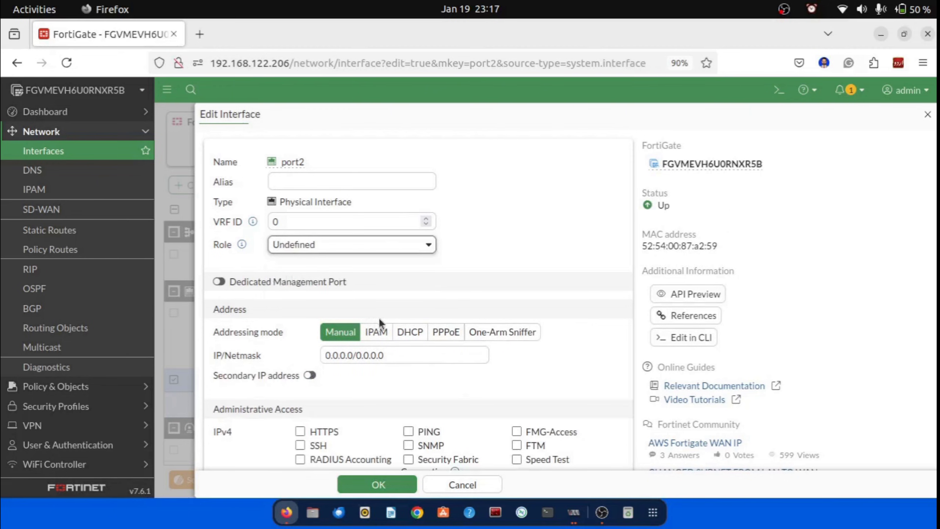
pyautogui.scroll(-5, 395, 303)
pyautogui.scroll(-1, 407, 352)
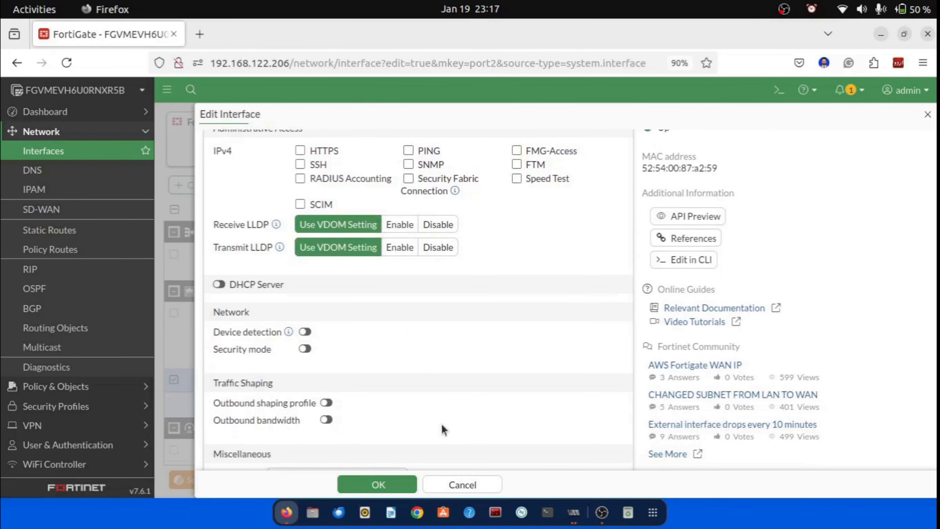
pyautogui.click(461, 484)
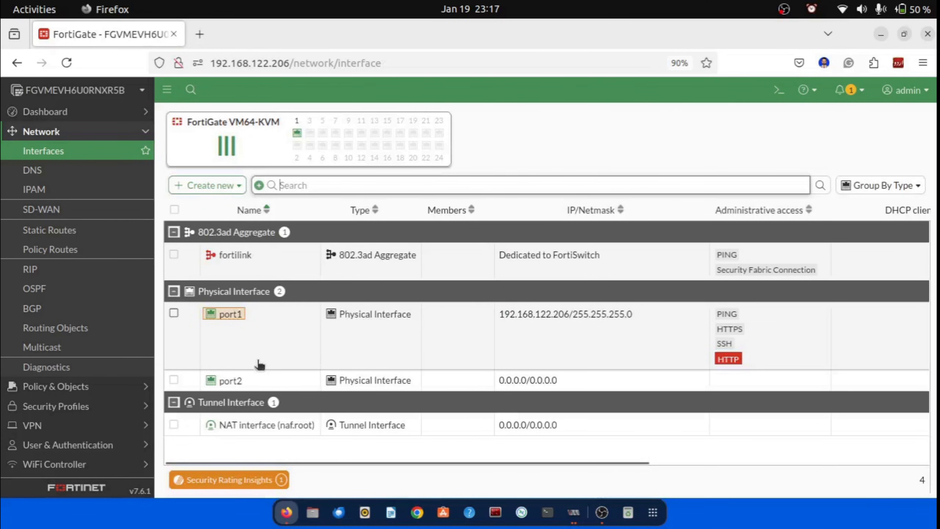
# Reopen port2 and give it the alias Faculty-LAN1.
pyautogui.doubleClick(230, 380)
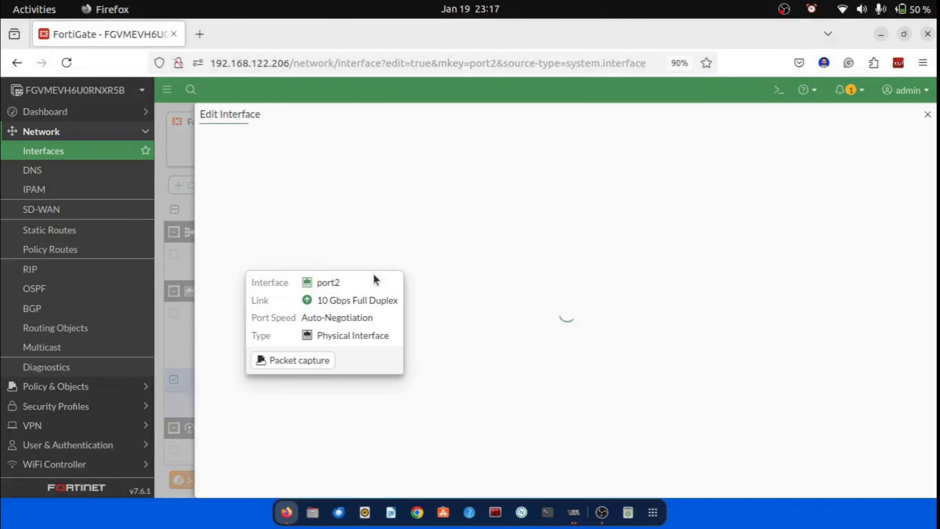
pyautogui.click(311, 183)
pyautogui.write('Fa')
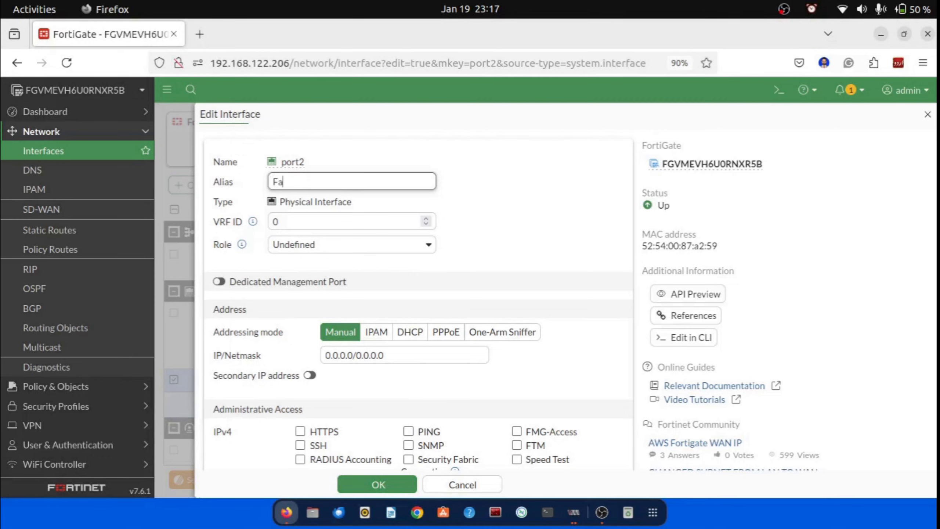
pyautogui.write('culty-LAN1')
pyautogui.moveTo(336, 181); pyautogui.dragTo(272, 181)
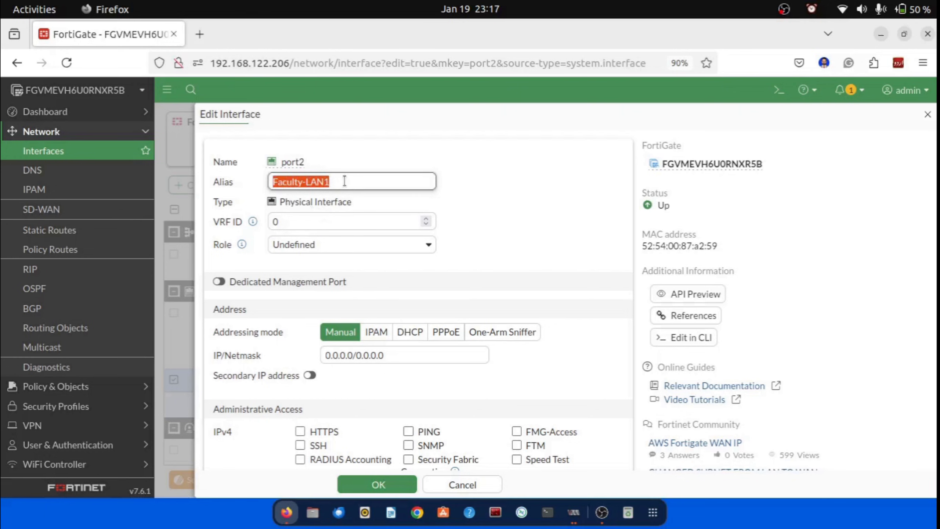
pyautogui.moveTo(255, 225)
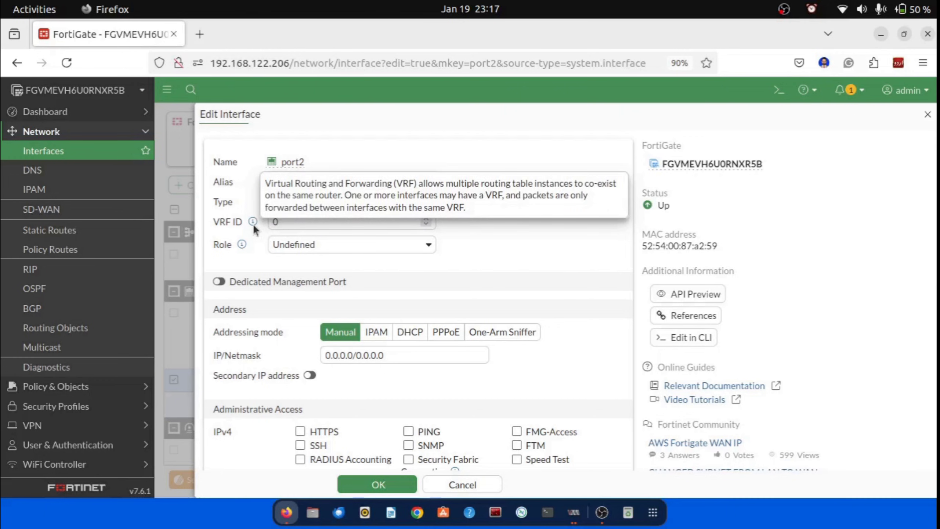
pyautogui.doubleClick(273, 221)
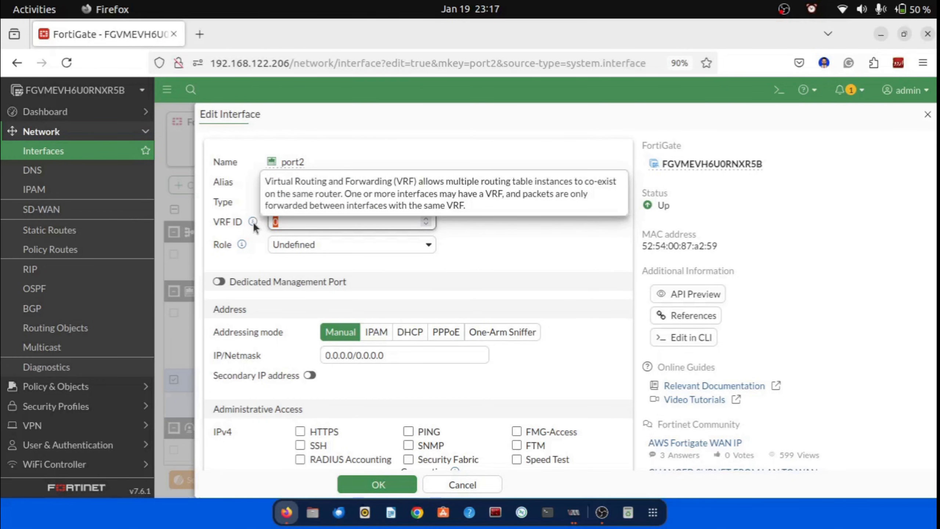
# Set port2's role to LAN, addressing mode to DHCP, and allow PING.
pyautogui.moveTo(242, 245)
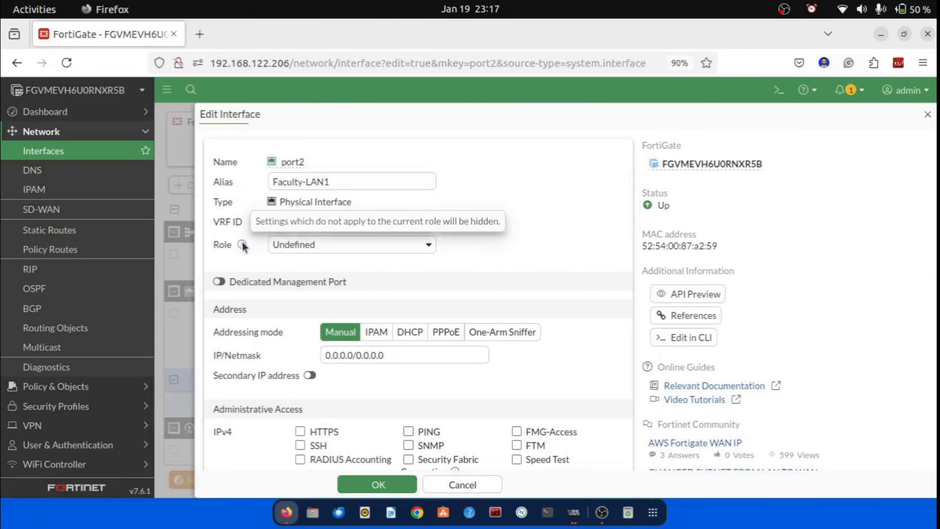
pyautogui.click(327, 246)
pyautogui.click(322, 266)
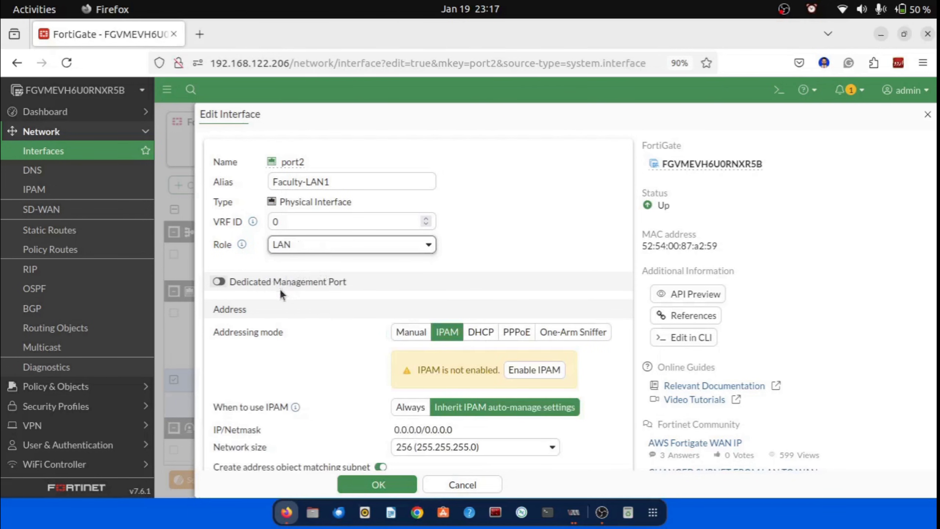
pyautogui.scroll(-2, 336, 300)
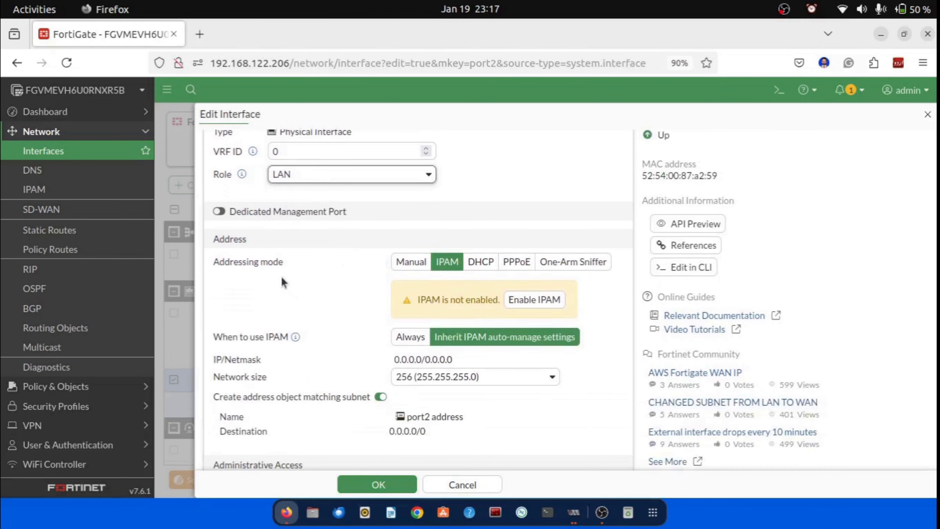
pyautogui.click(480, 261)
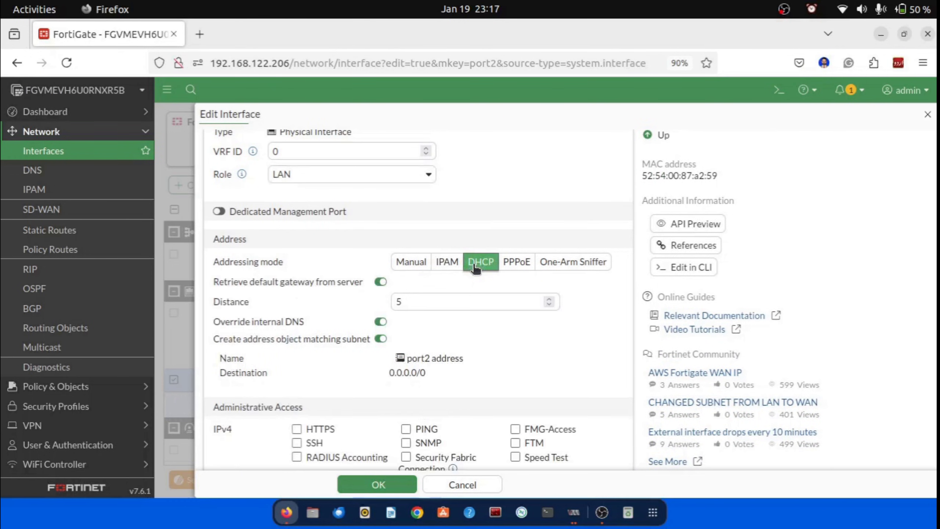
pyautogui.click(380, 282)
pyautogui.click(380, 283)
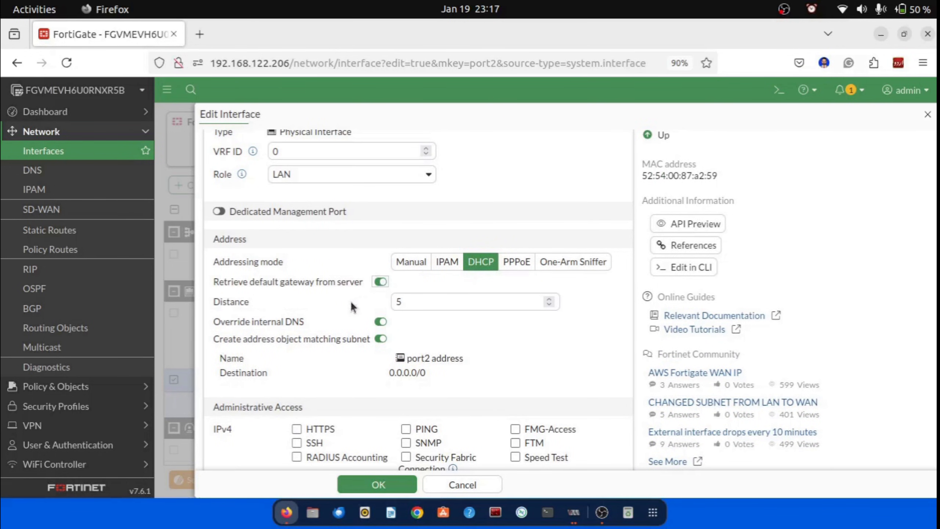
pyautogui.scroll(-2, 337, 322)
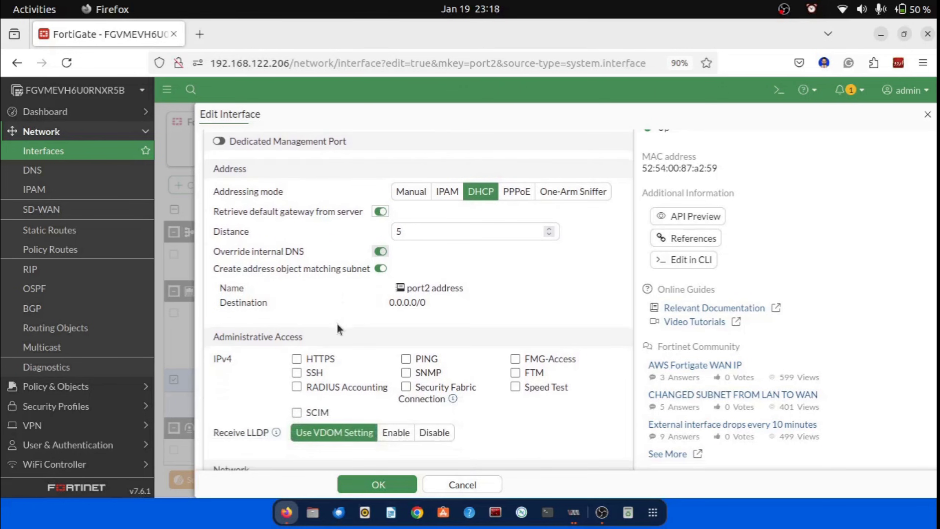
pyautogui.click(406, 359)
# Add the comment 'Faculty LAN 1' and save port2's settings.
pyautogui.scroll(-6, 348, 326)
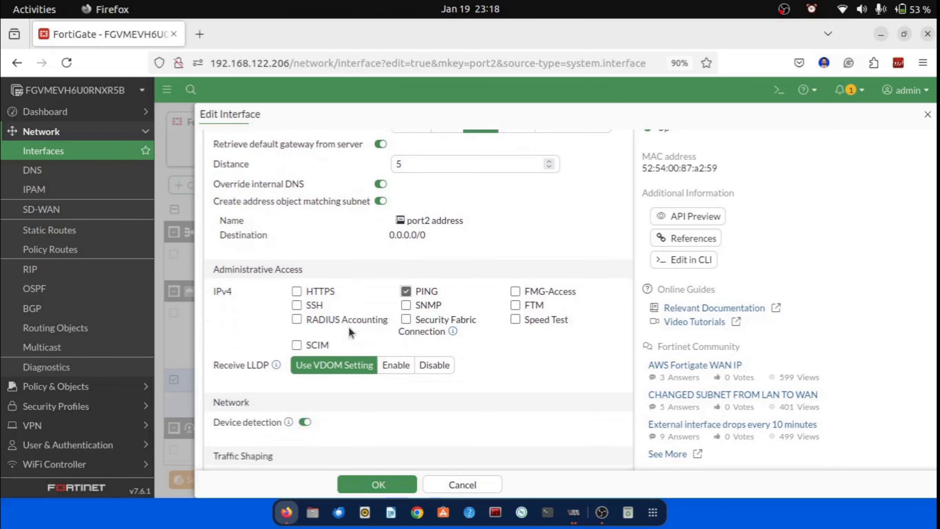
pyautogui.scroll(-1, 344, 336)
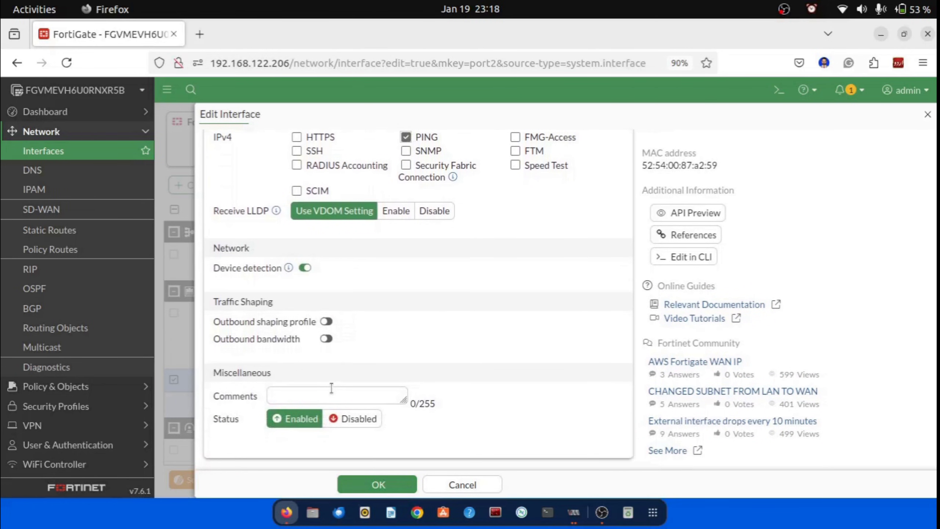
pyautogui.click(332, 388)
pyautogui.write('VLAN100')
pyautogui.press('BackSpace')
pyautogui.press('BackSpace')
pyautogui.press('BackSpace')
pyautogui.press('BackSpace')
pyautogui.press('BackSpace')
pyautogui.press('BackSpace')
pyautogui.press('BackSpace')
pyautogui.write('Faculty ')
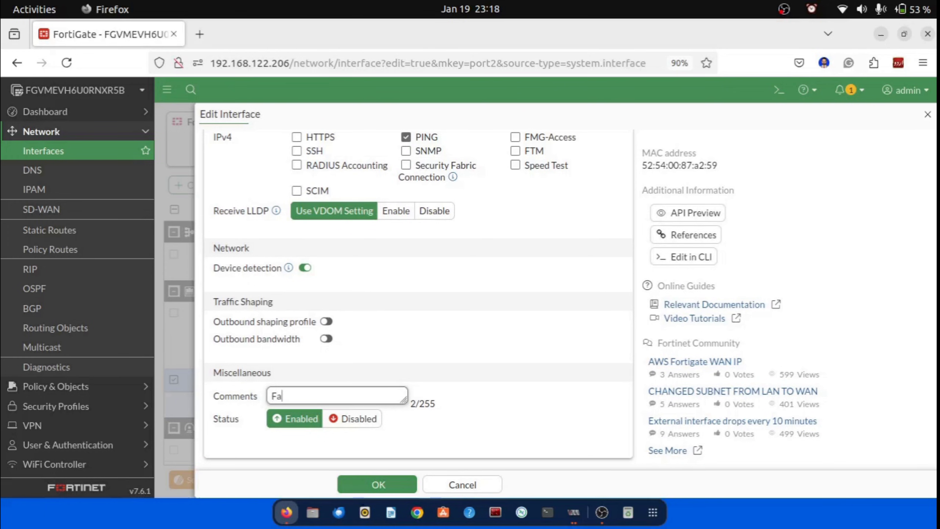
pyautogui.write('LAN 1')
pyautogui.click(356, 480)
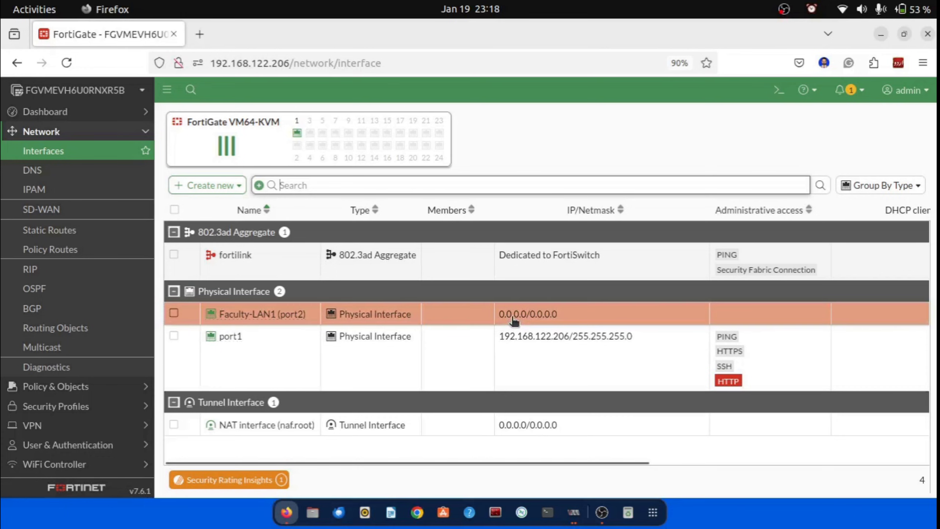
# Choose Create New > Interface to bring up a blank New Interface form.
pyautogui.moveTo(514, 318)
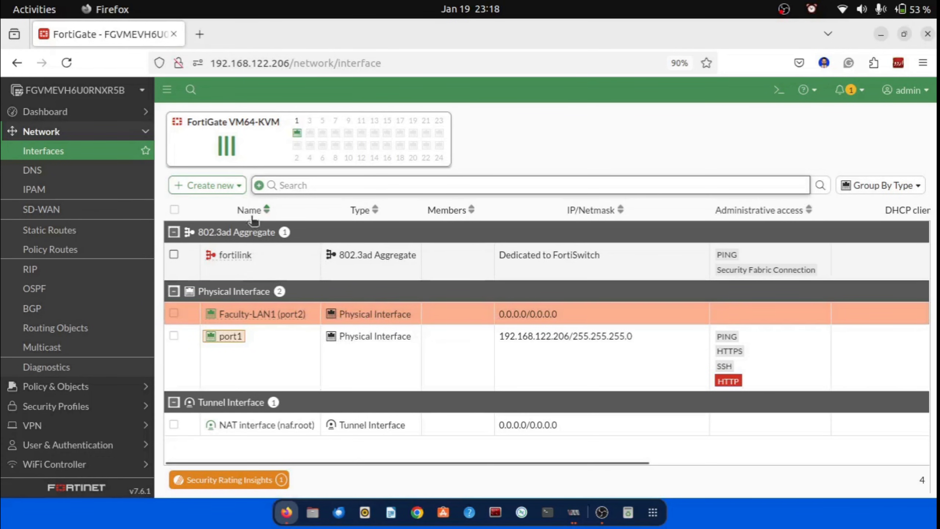
pyautogui.click(239, 186)
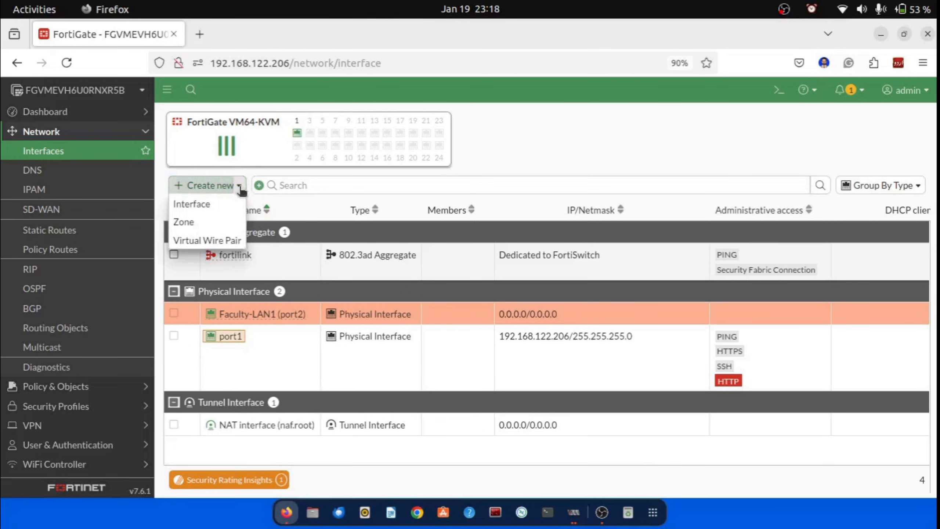
pyautogui.click(221, 207)
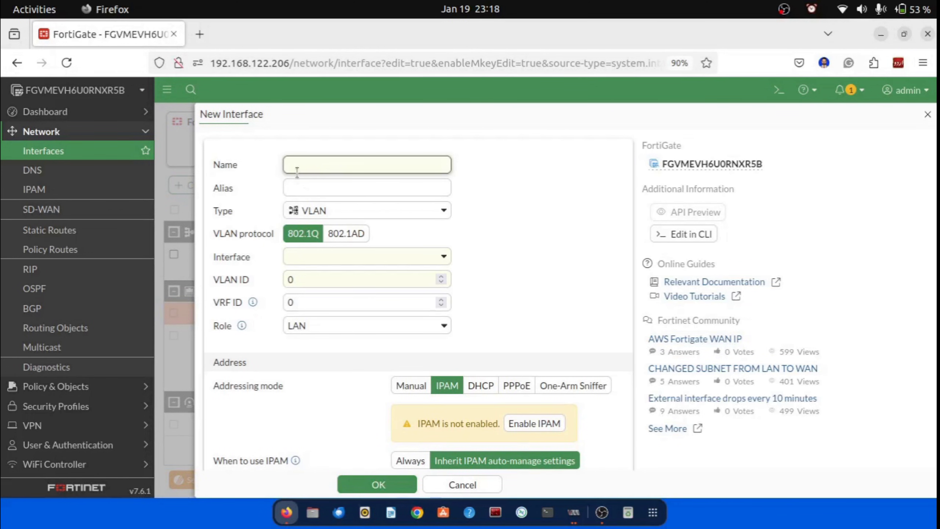
# Set the type to VLAN and both name and alias to VLAN100.
pyautogui.click(326, 210)
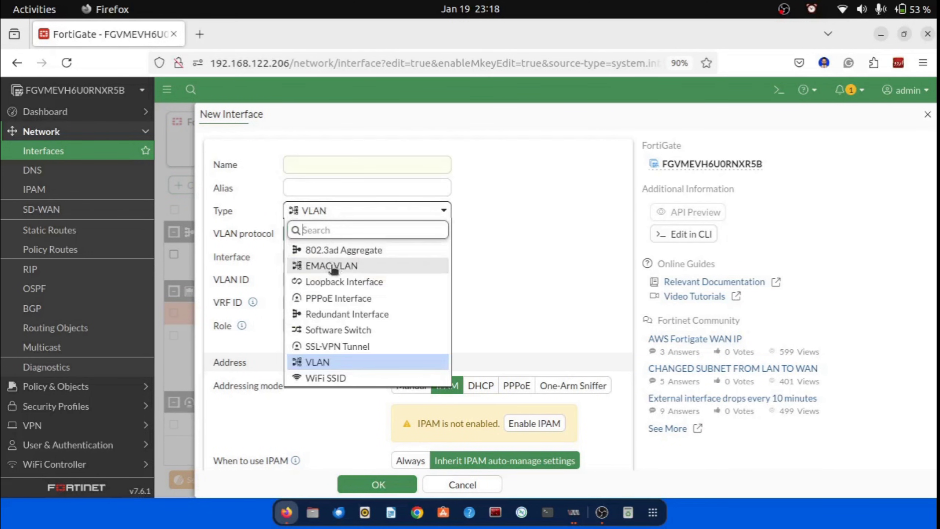
pyautogui.click(331, 361)
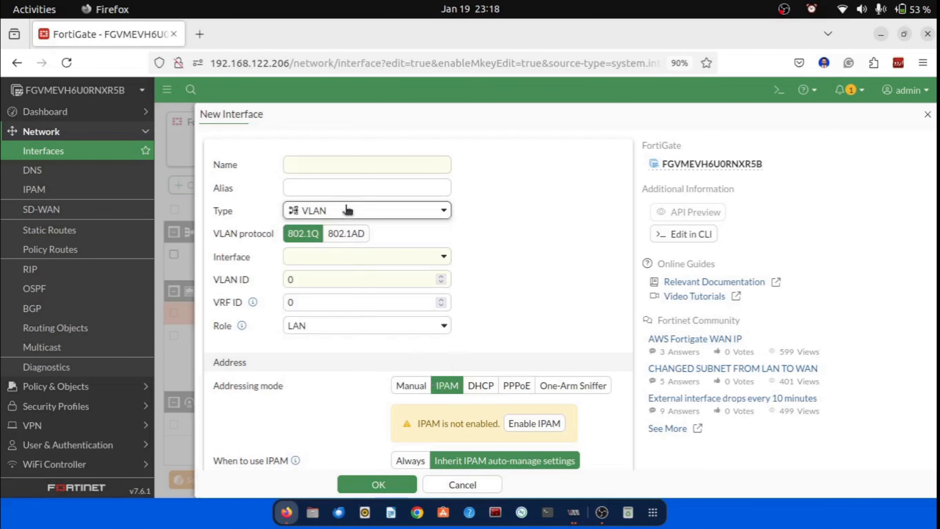
pyautogui.click(326, 166)
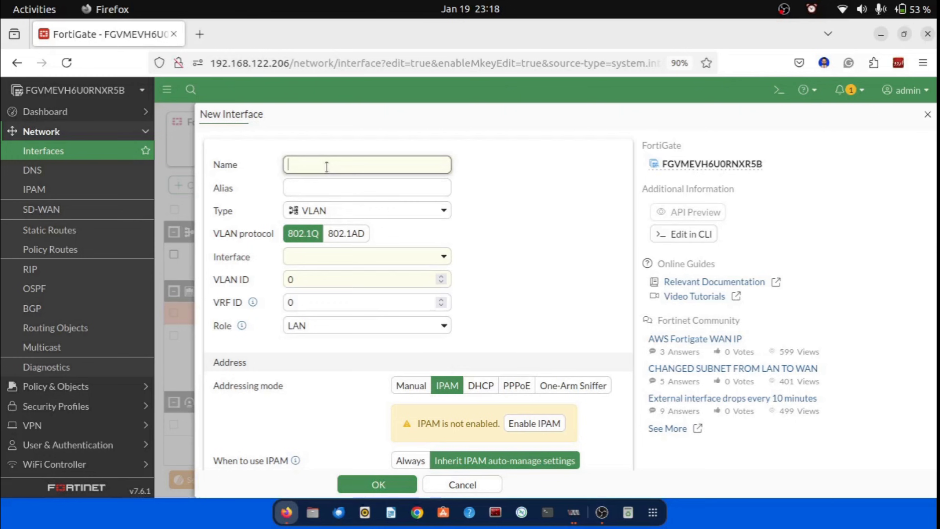
pyautogui.write('VLAN100')
pyautogui.moveTo(352, 165); pyautogui.dragTo(283, 163)
pyautogui.hotkey('ctrl', 'c')
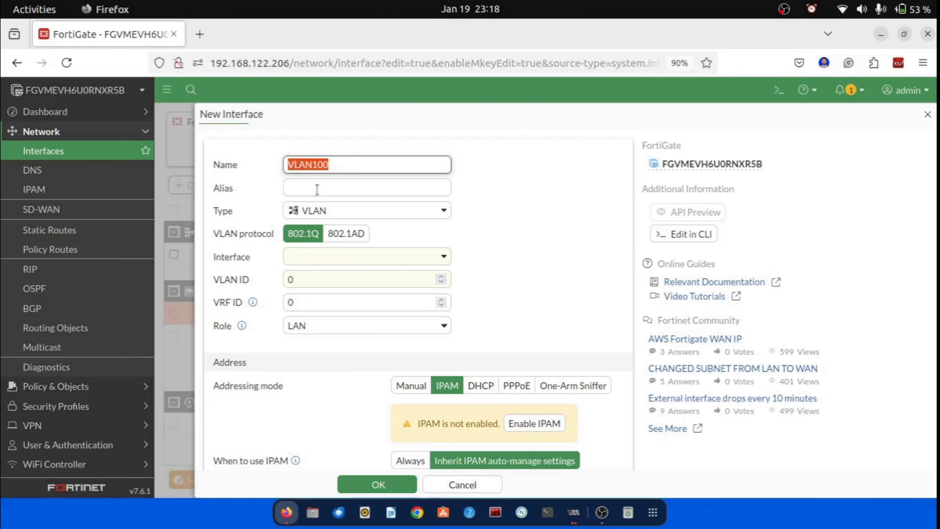
pyautogui.click(316, 189)
pyautogui.hotkey('ctrl', 'v')
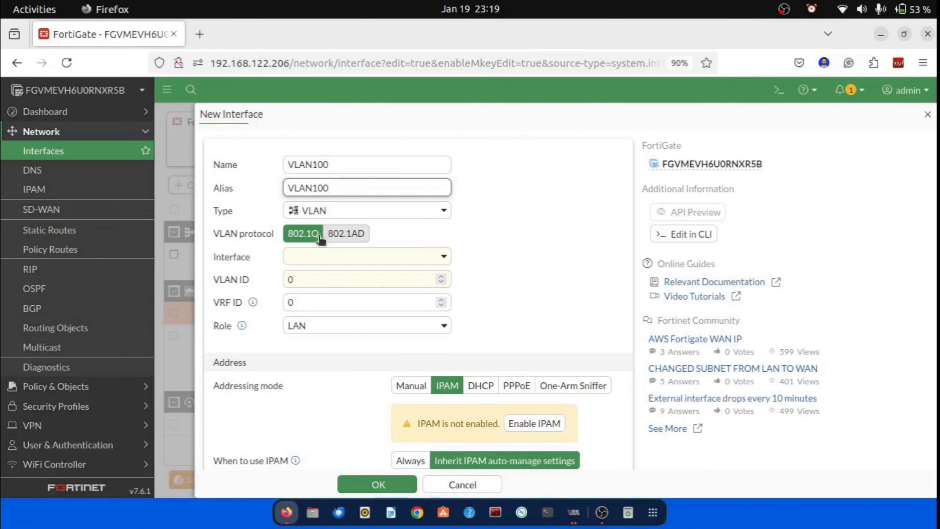
# Attach the VLAN to Faculty-LAN1 (port2) with VLAN ID 100.
pyautogui.click(443, 257)
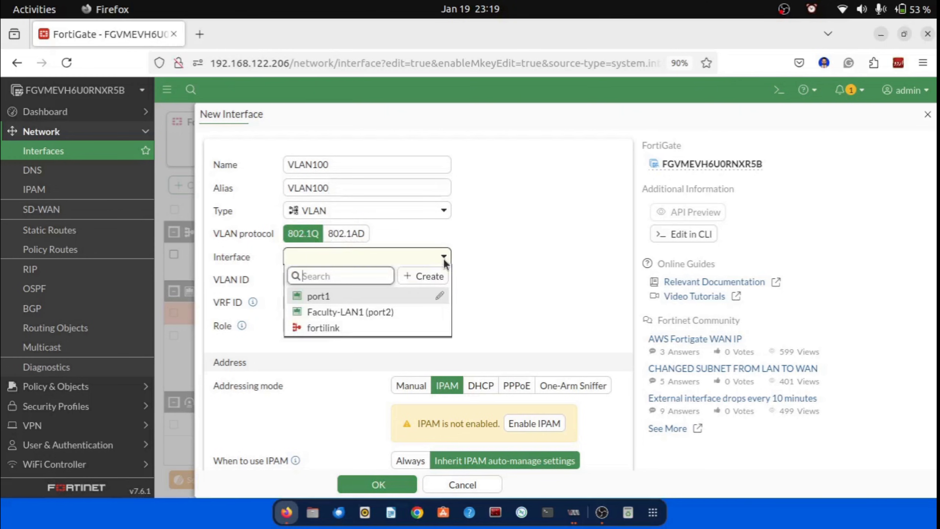
pyautogui.click(369, 313)
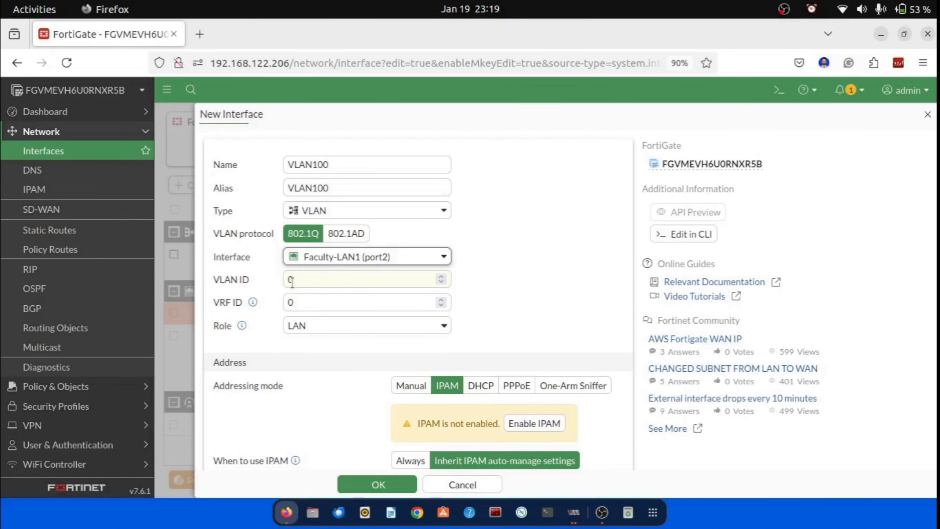
pyautogui.doubleClick(291, 282)
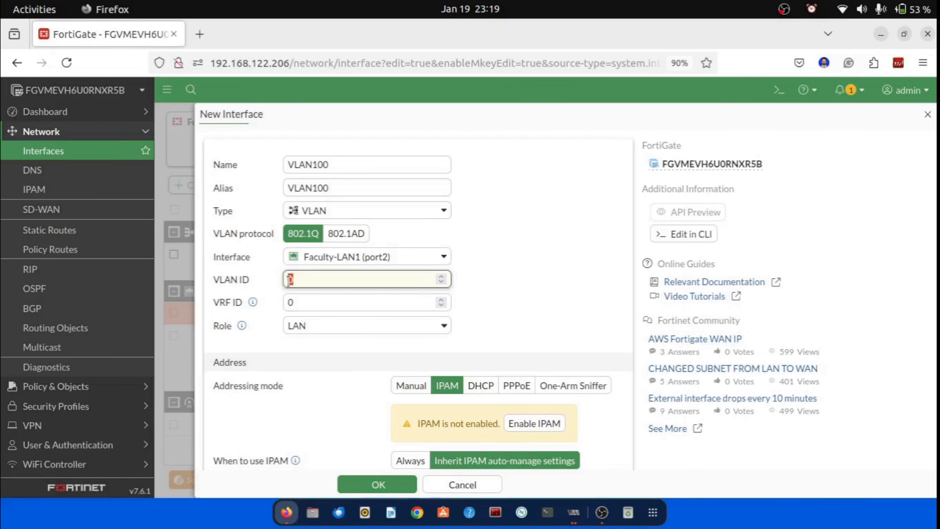
pyautogui.click(274, 281)
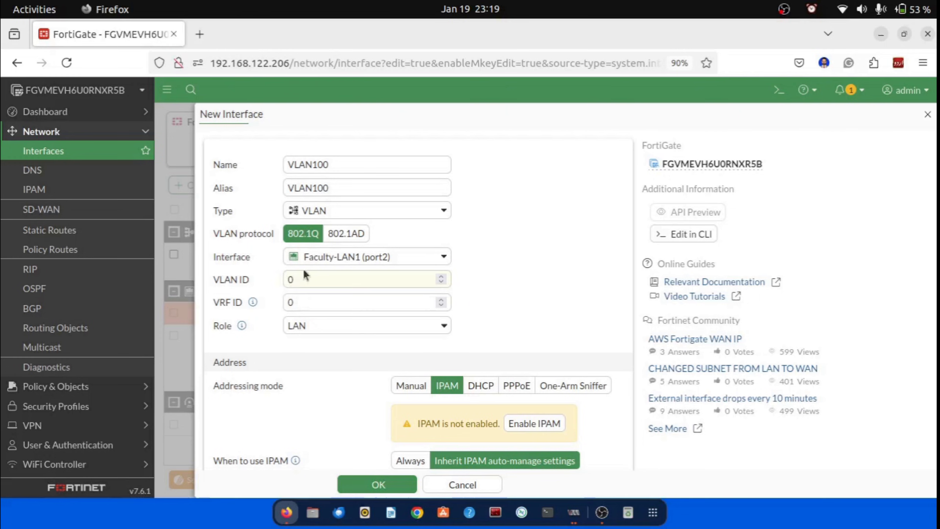
pyautogui.doubleClick(304, 287)
pyautogui.write('100')
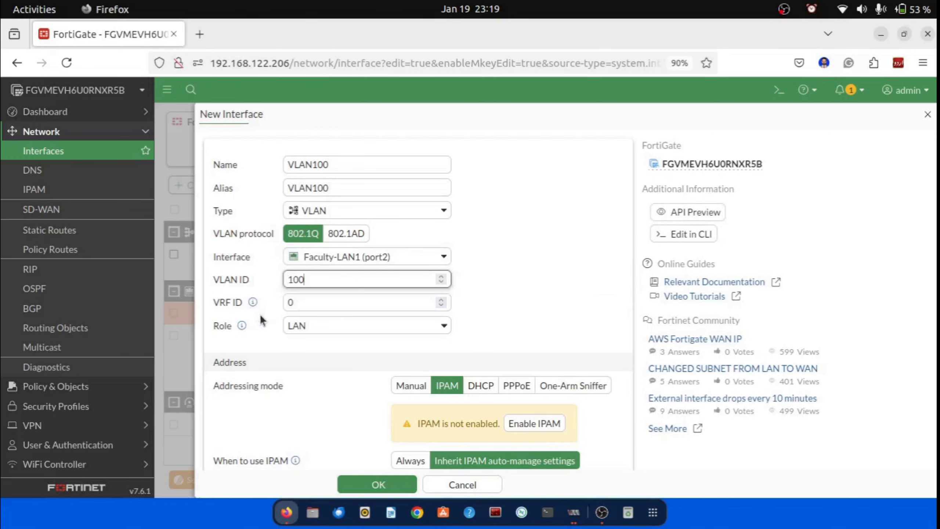
pyautogui.scroll(-4, 338, 380)
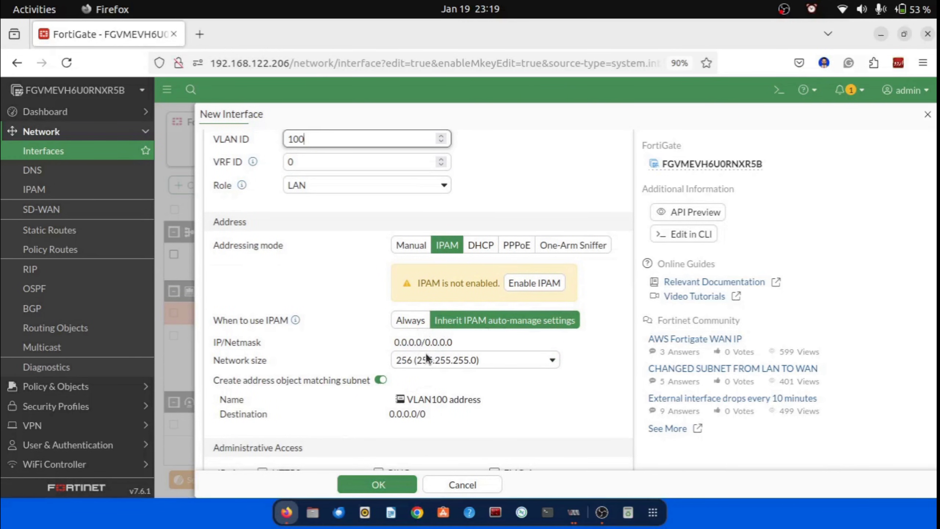
# Allow PING on VLAN100, leave the DHCP server off, and save the interface.
pyautogui.scroll(-5, 430, 363)
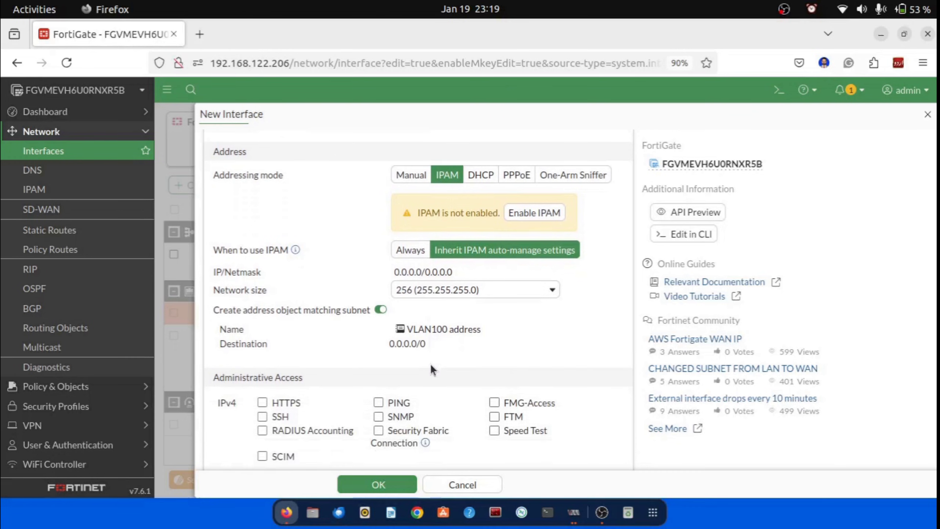
pyautogui.scroll(-3, 429, 370)
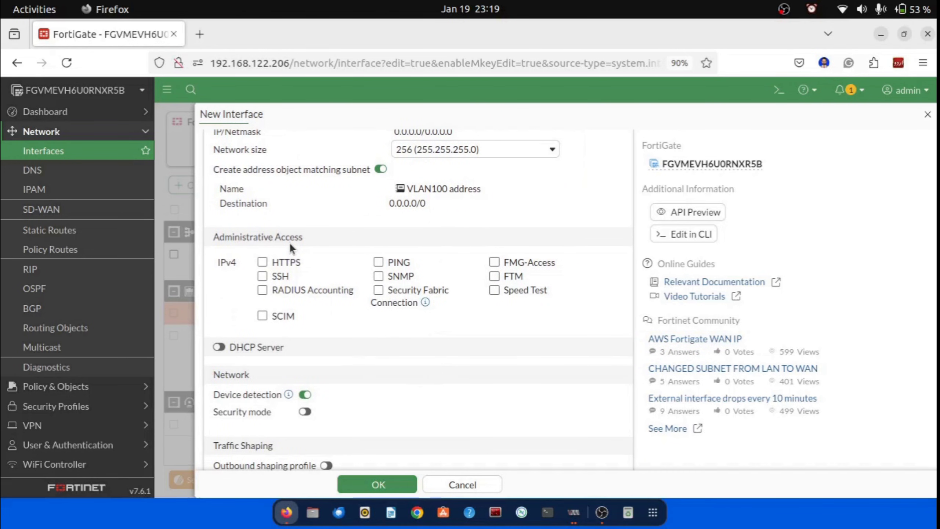
pyautogui.click(379, 262)
pyautogui.scroll(-6, 441, 324)
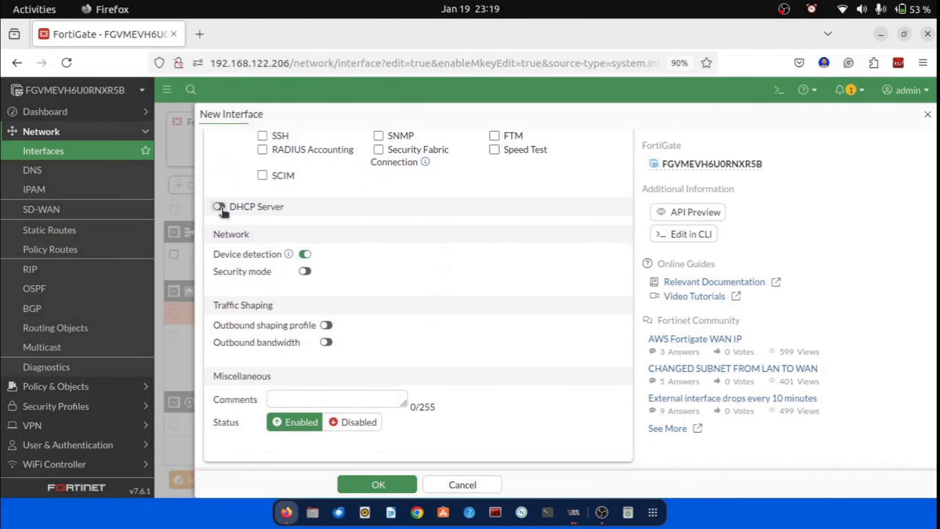
pyautogui.click(219, 206)
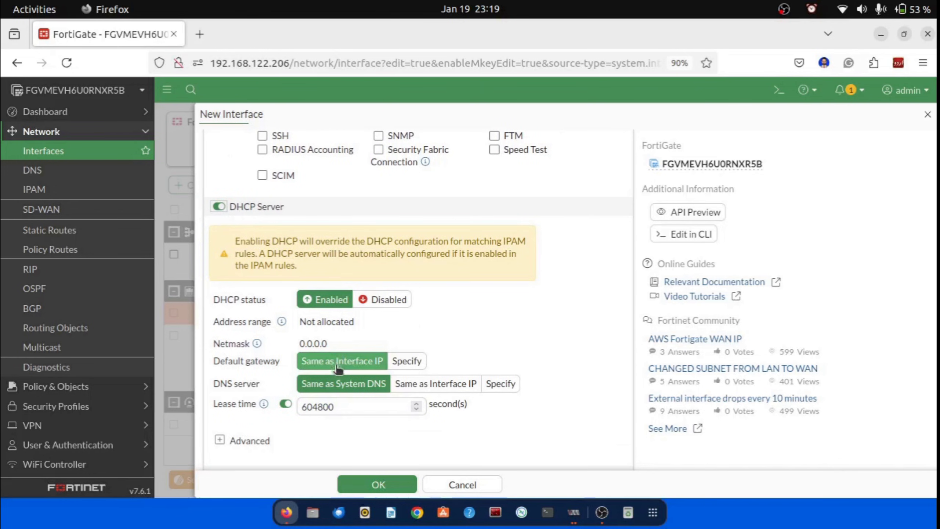
pyautogui.click(220, 210)
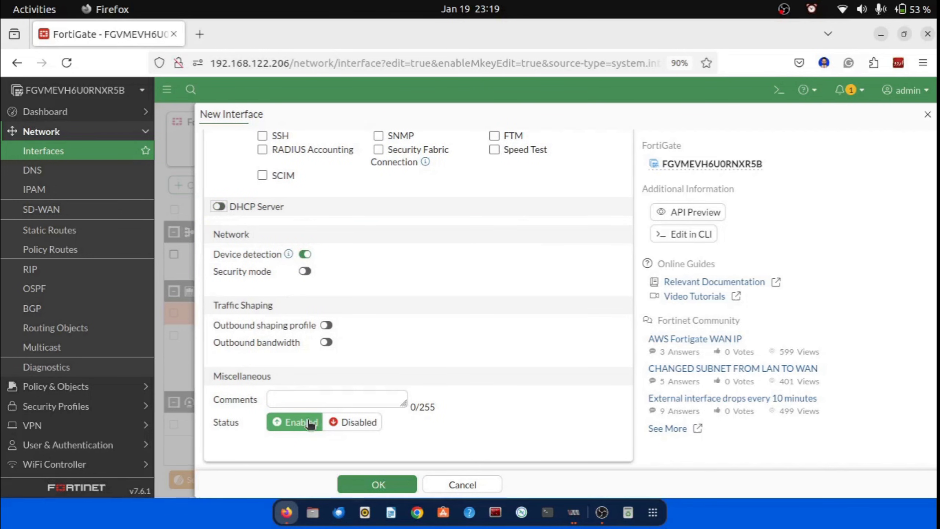
pyautogui.click(358, 477)
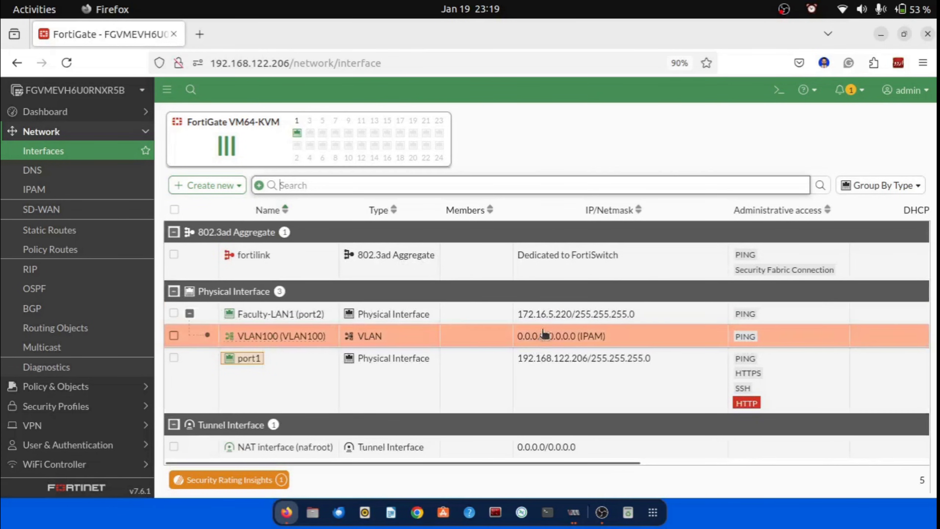
pyautogui.moveTo(547, 319)
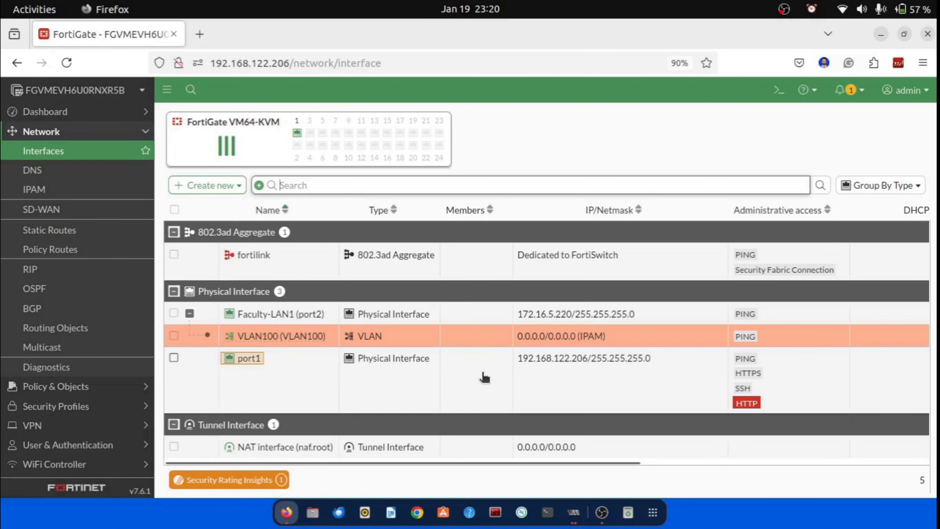
pyautogui.click(142, 131)
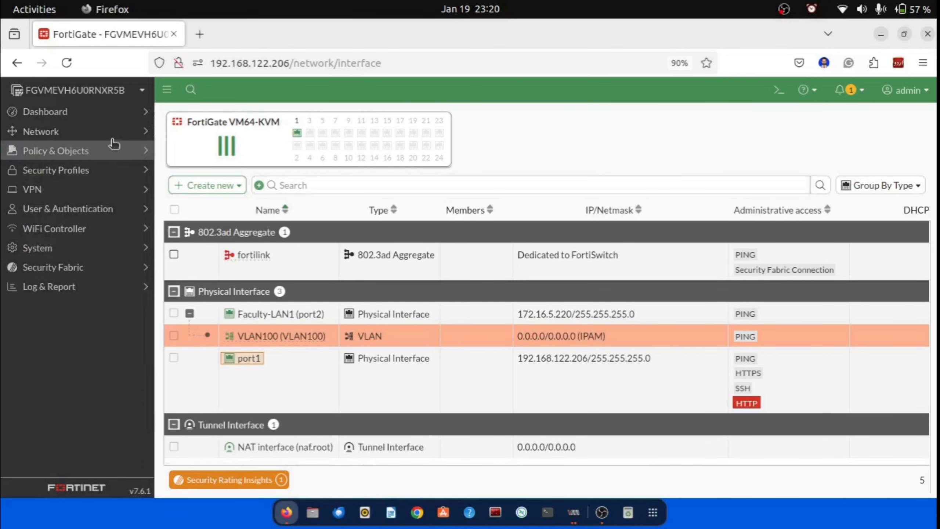
pyautogui.click(138, 132)
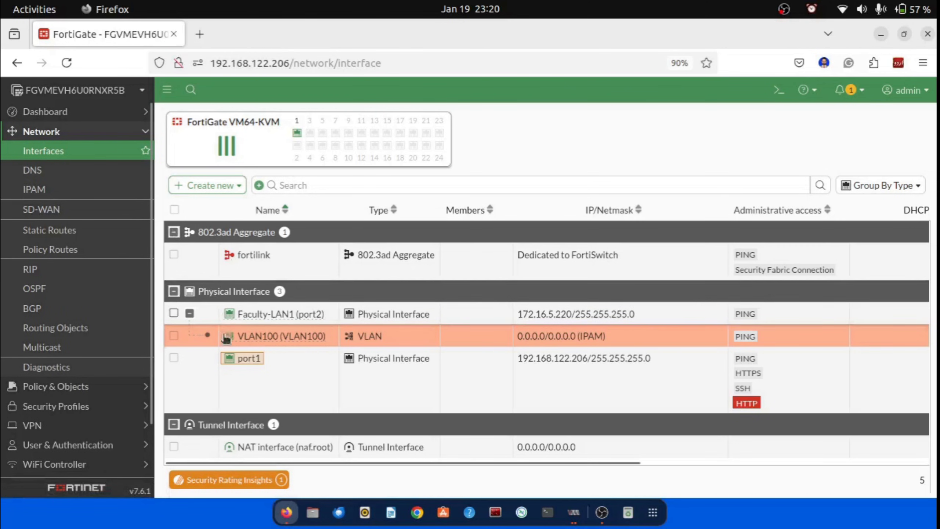
pyautogui.doubleClick(253, 359)
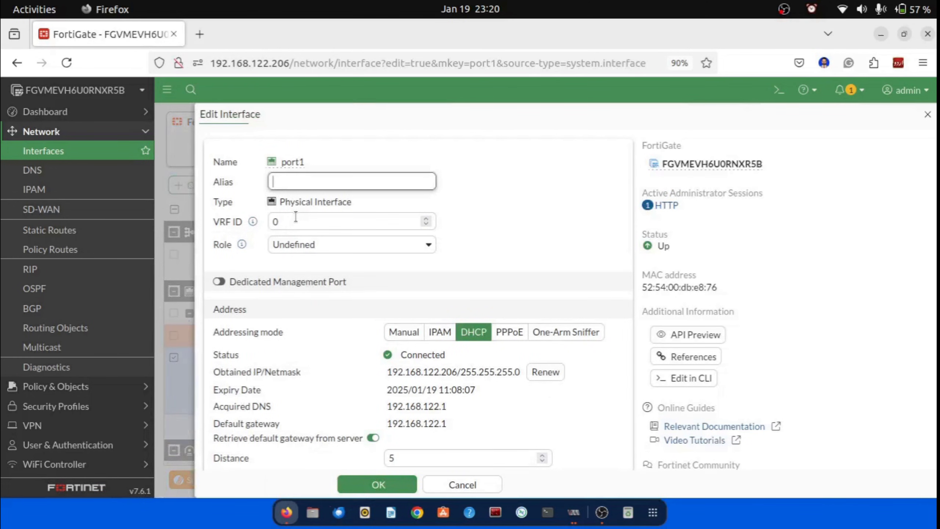
pyautogui.click(453, 486)
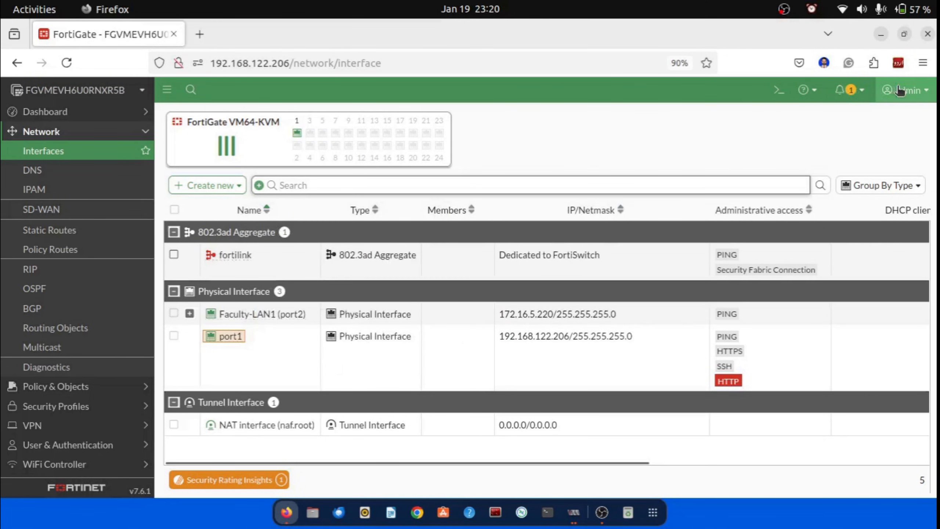
# Log out of the admin account, then log back in with the prefilled credentials.
pyautogui.click(929, 93)
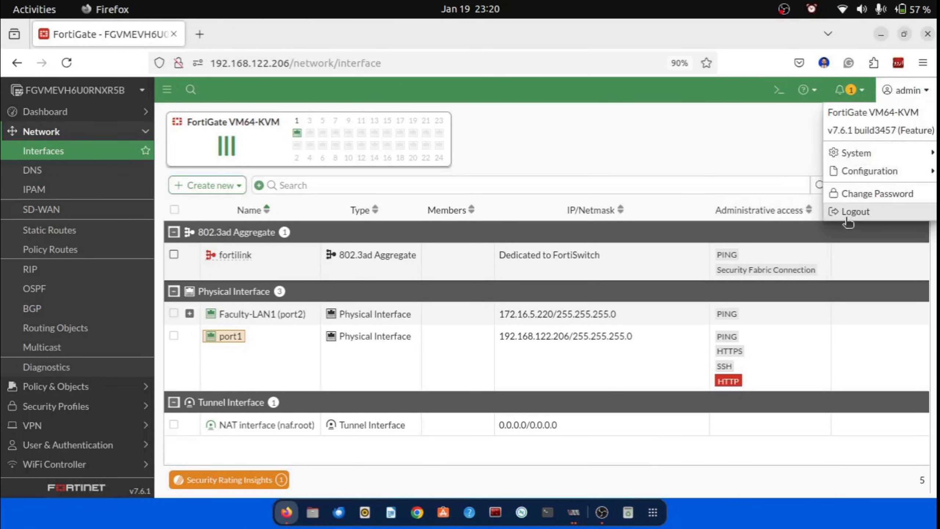
pyautogui.click(848, 219)
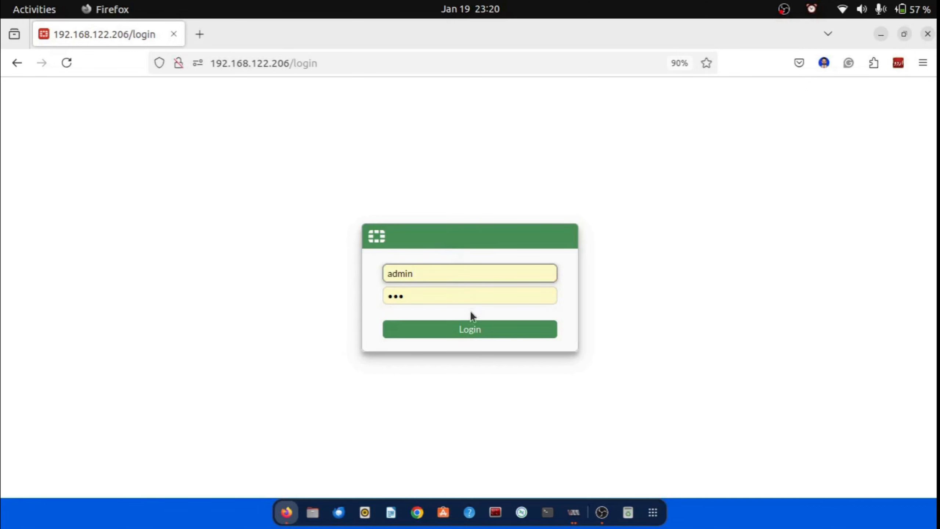
pyautogui.click(468, 335)
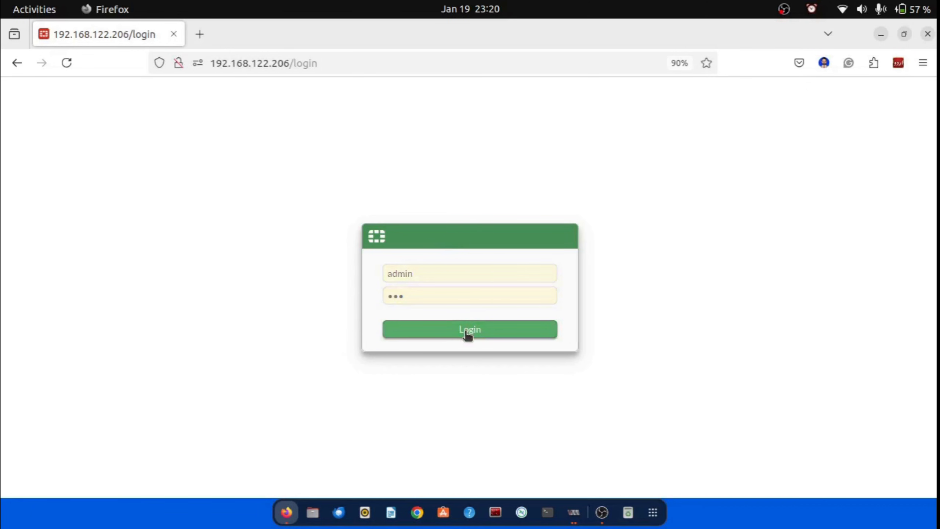